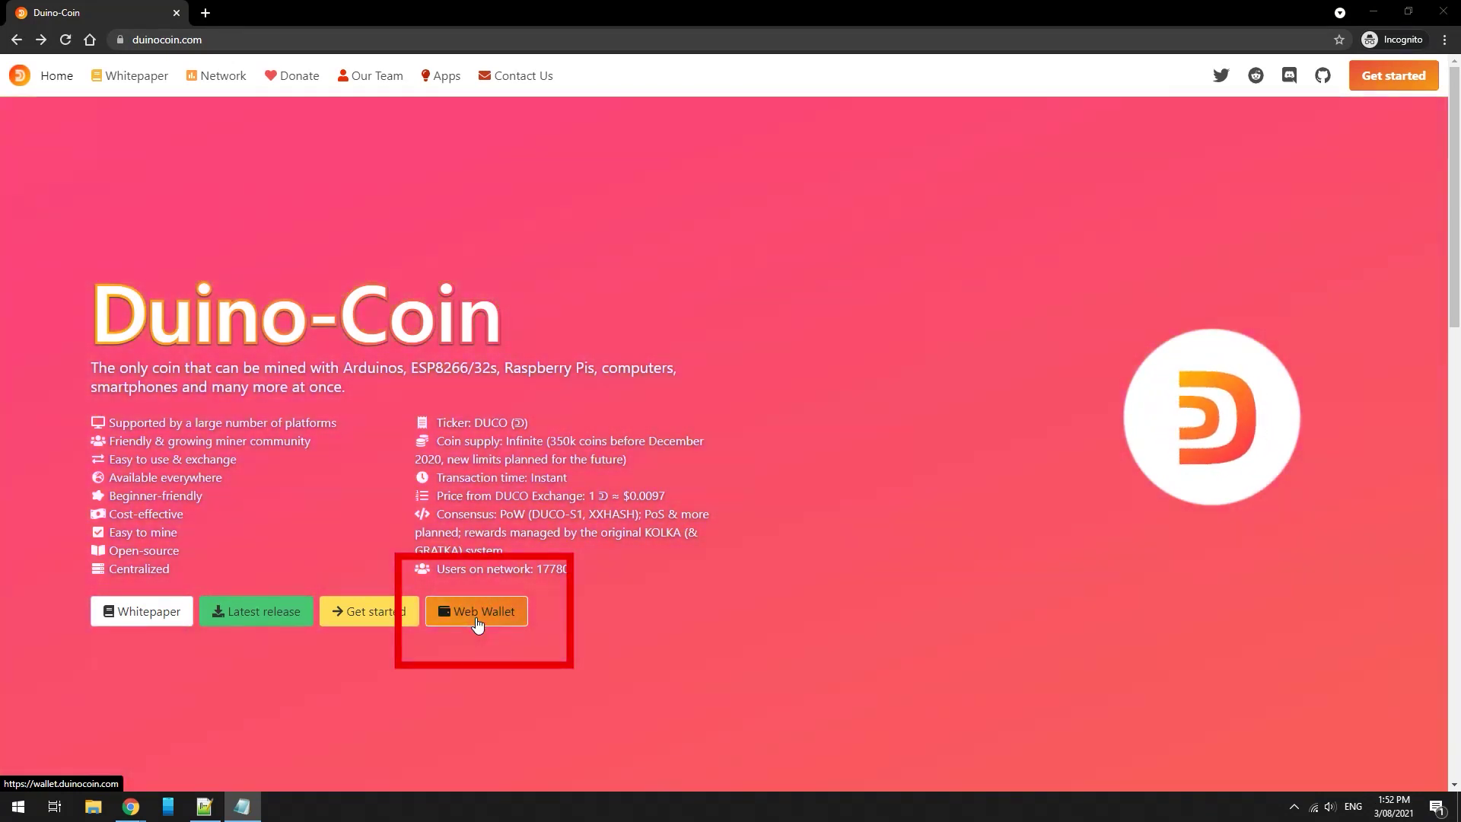
# Start a new wallet sign-up in the Web Wallet, enter a wallet username, and advance to the E-Mail field
pyautogui.click(477, 623)
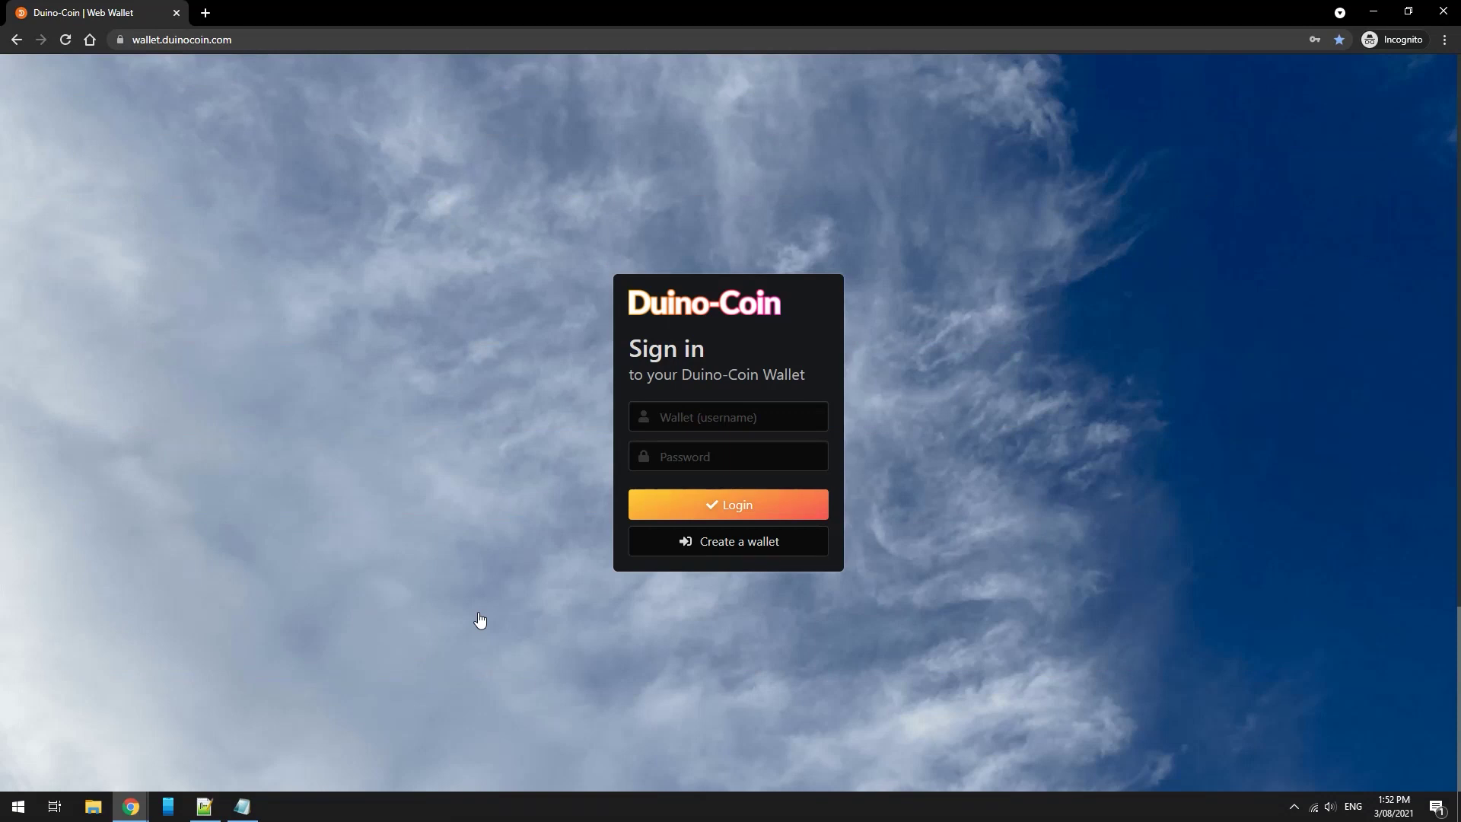
pyautogui.click(716, 548)
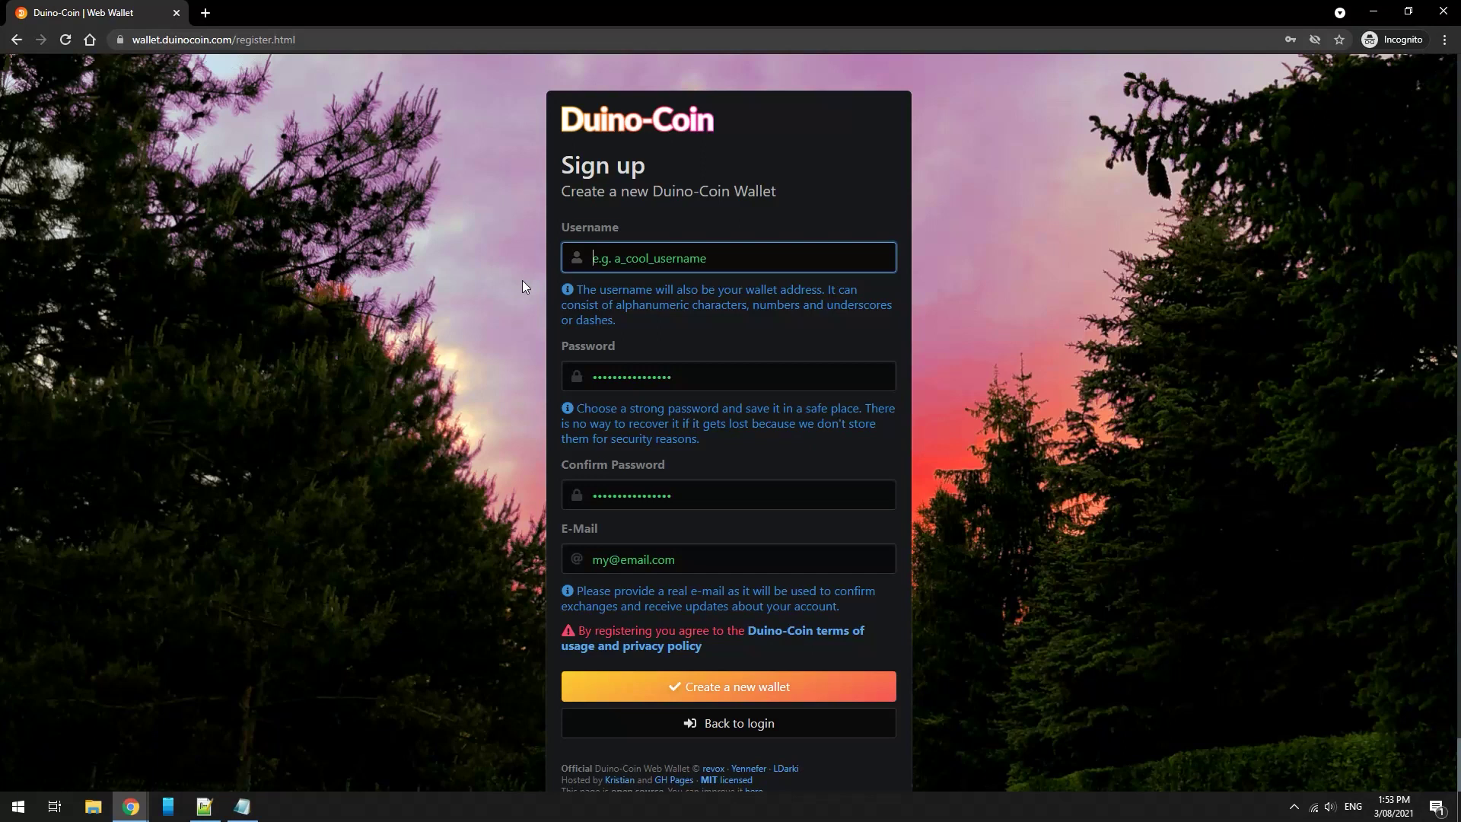
pyautogui.write('cmcoin')
pyautogui.press('Tab')
pyautogui.press('Tab')
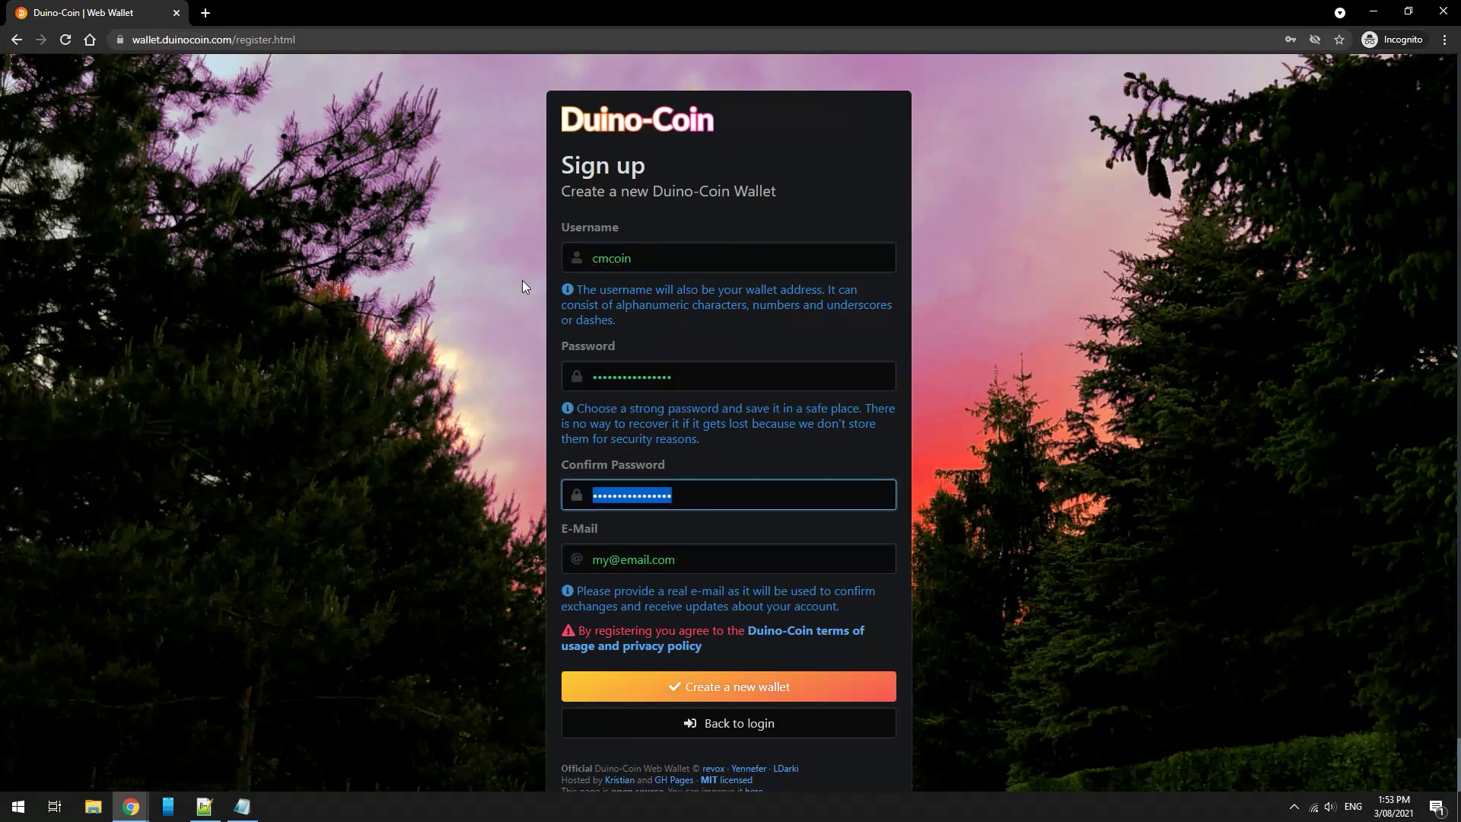
pyautogui.press('Tab')
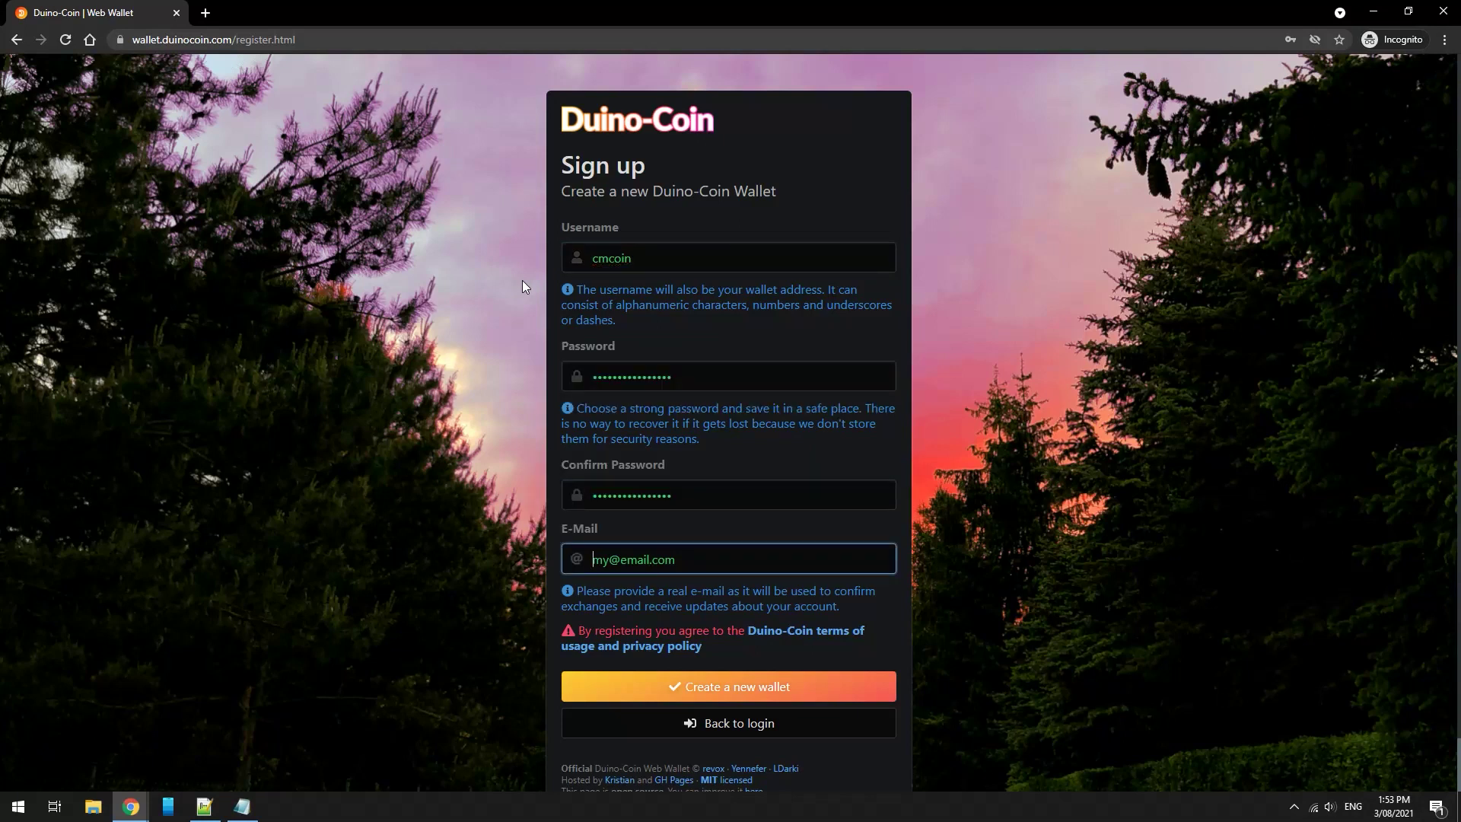
pyautogui.press('Tab')
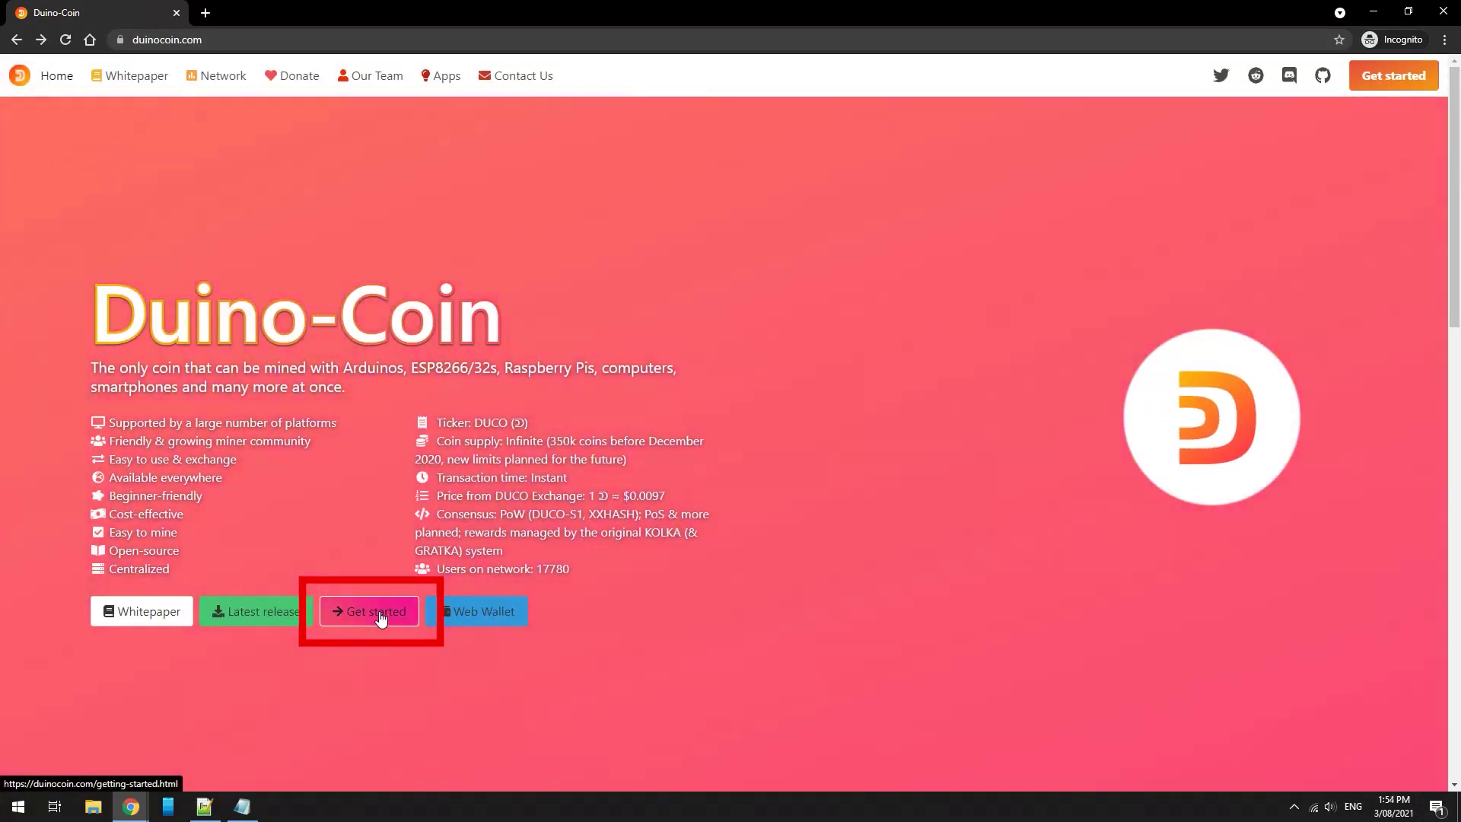
# Jump to the Raspberry Pi section of the Getting started guide and select its five setup commands
pyautogui.click(381, 619)
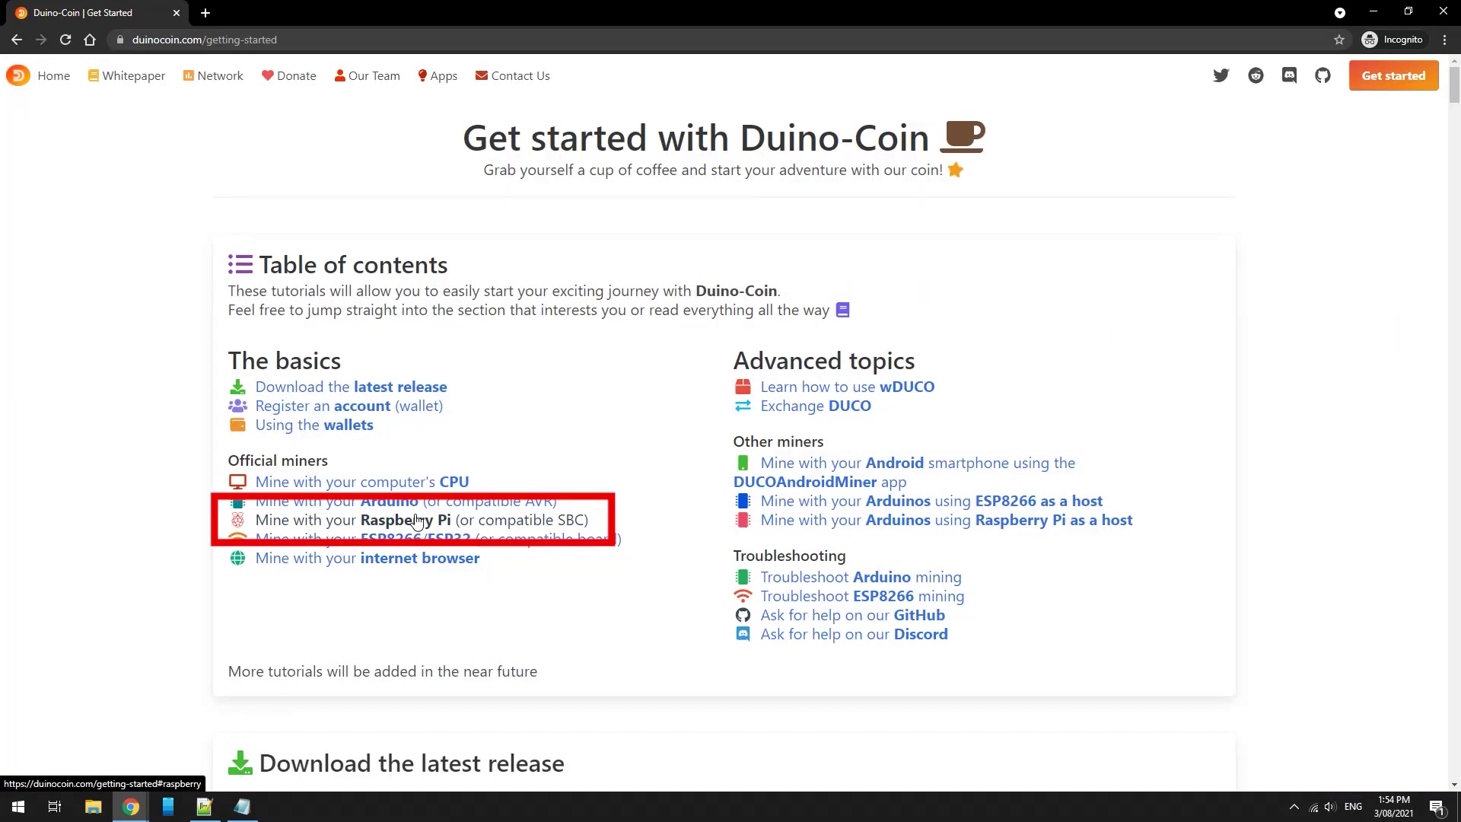
pyautogui.click(418, 520)
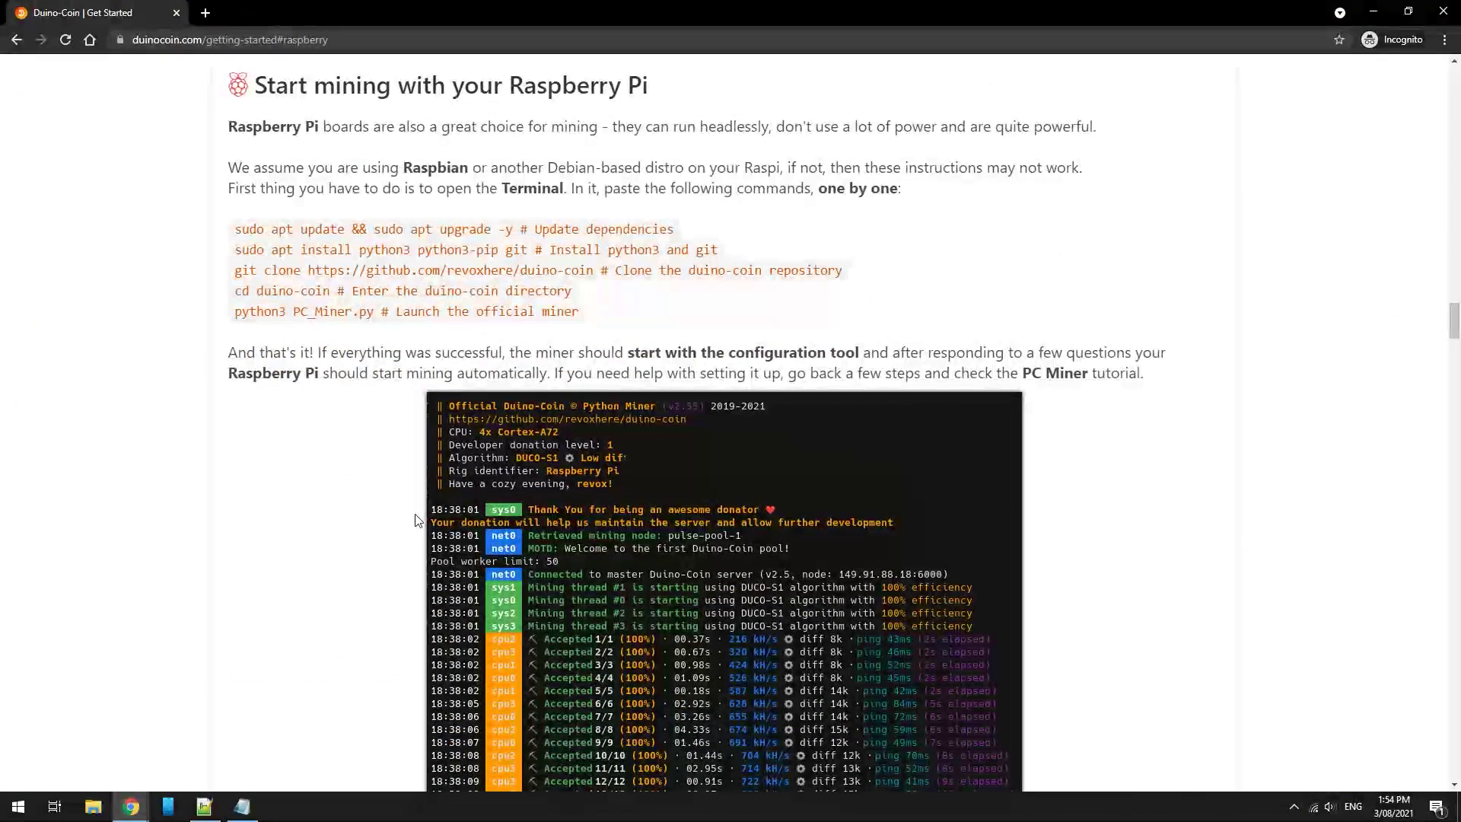
pyautogui.moveTo(238, 230); pyautogui.dragTo(607, 328)
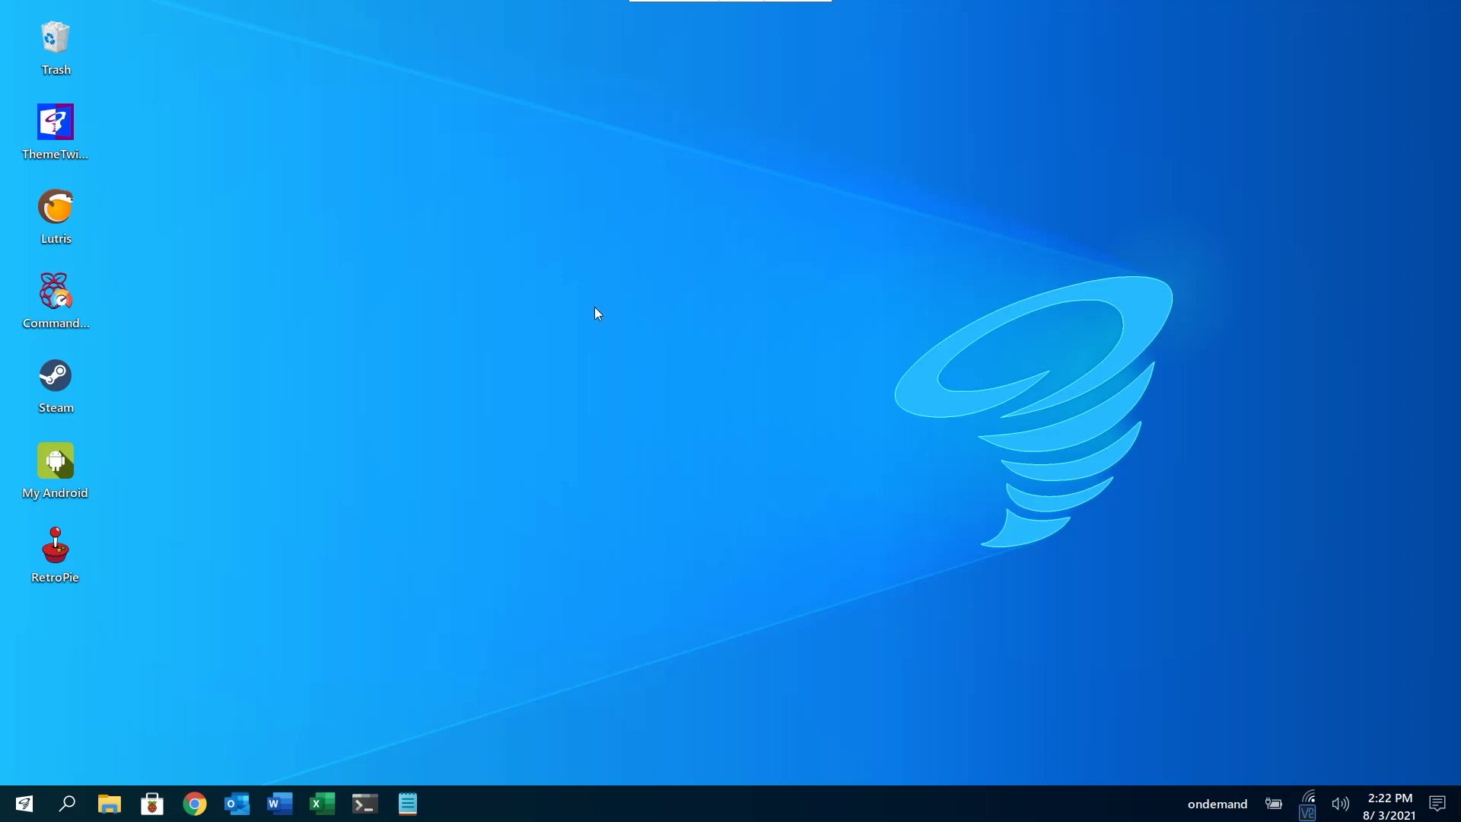
# In a new Terminal, install python3, pip and git, discarding the pasted update command
pyautogui.click(365, 804)
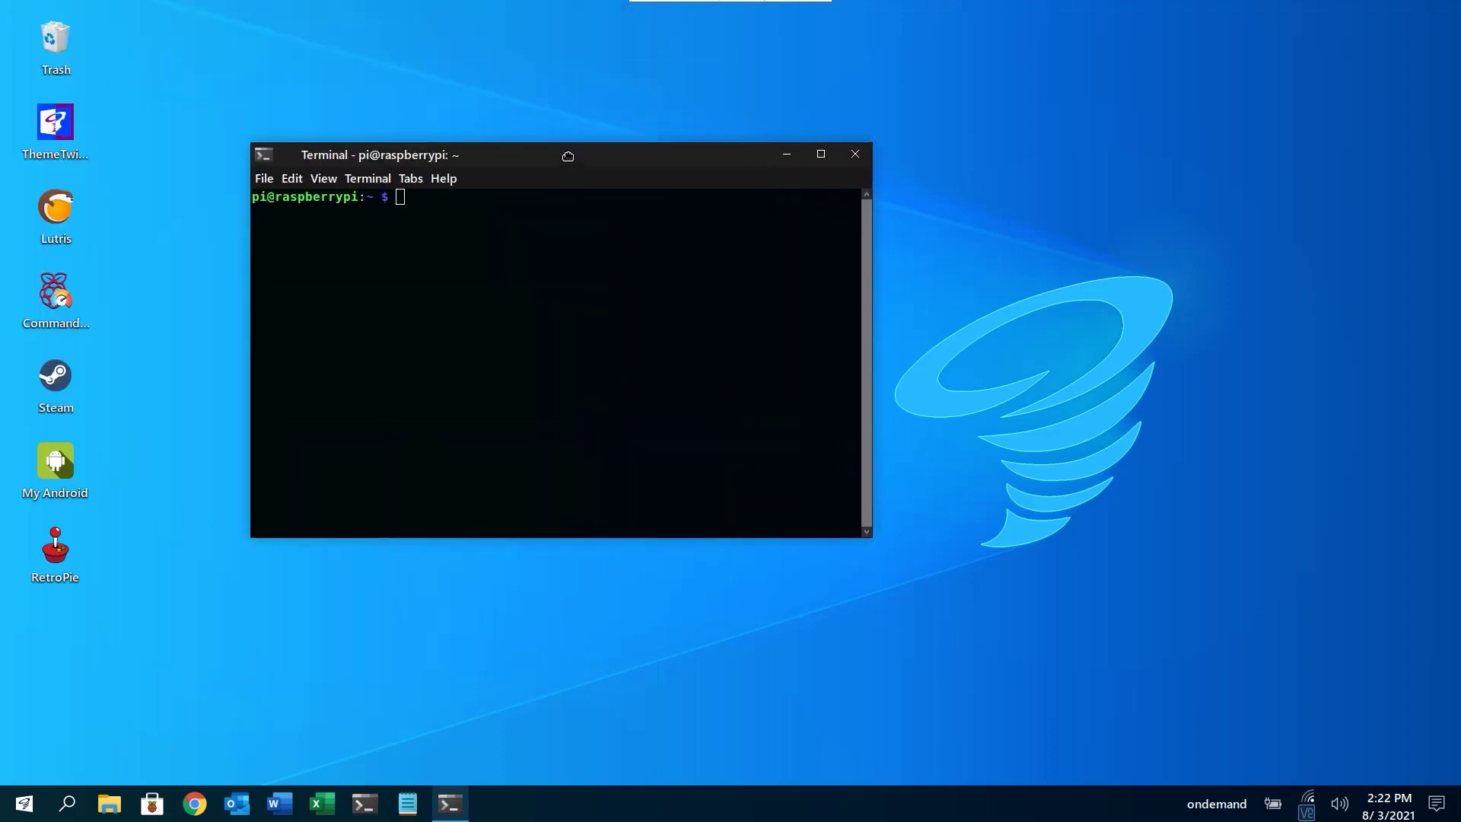
pyautogui.rightClick(498, 203)
pyautogui.click(543, 313)
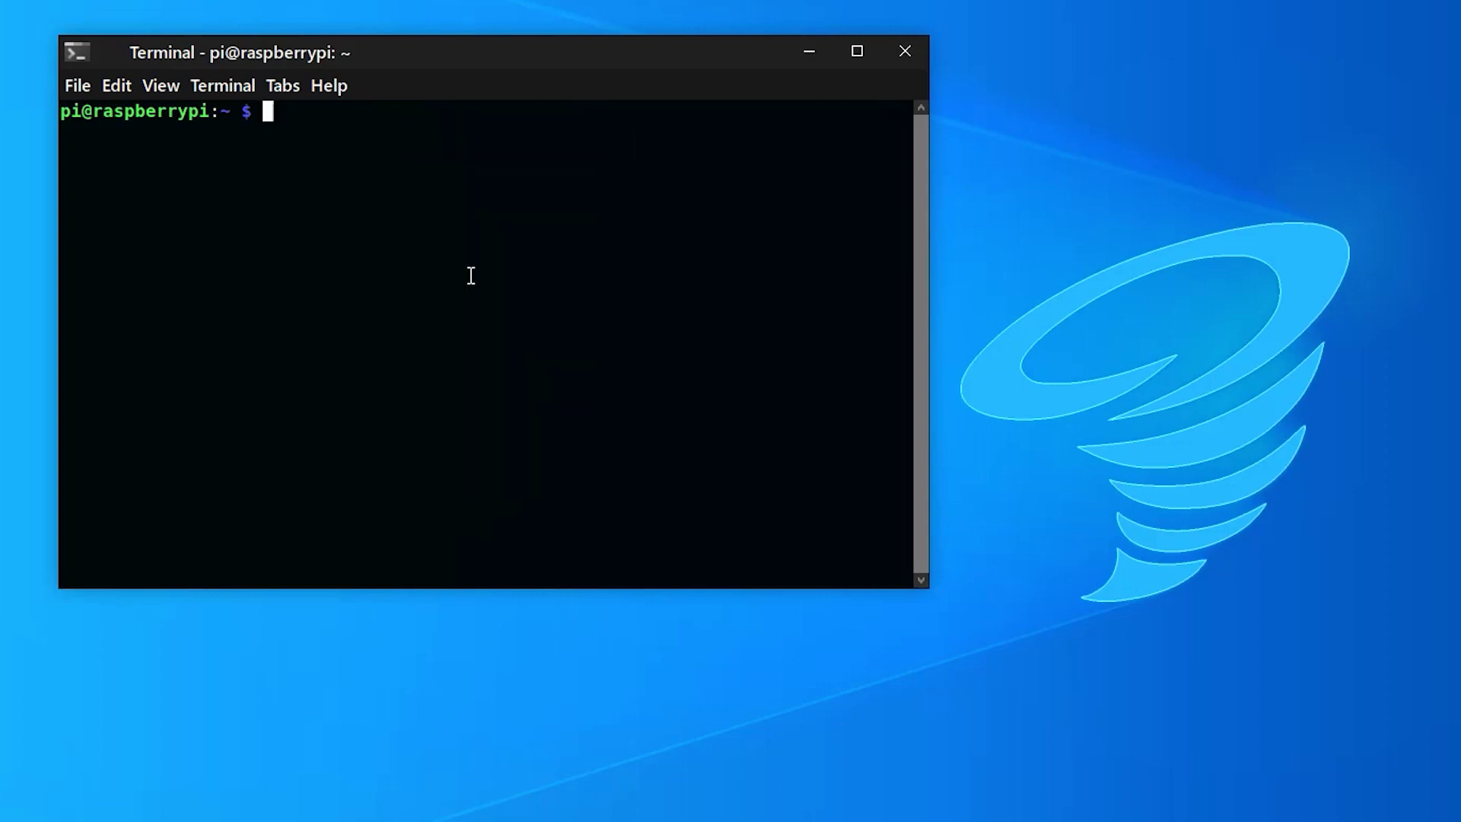
pyautogui.press('BackSpace')
pyautogui.press('BackSpace')
pyautogui.press('BackSpace')
pyautogui.press('BackSpace')
pyautogui.press('BackSpace')
pyautogui.press('BackSpace')
pyautogui.press('BackSpace')
pyautogui.press('BackSpace')
pyautogui.press('BackSpace')
pyautogui.press('BackSpace')
pyautogui.press('BackSpace')
pyautogui.press('BackSpace')
pyautogui.press('BackSpace')
pyautogui.press('BackSpace')
pyautogui.press('BackSpace')
pyautogui.press('BackSpace')
pyautogui.press('BackSpace')
pyautogui.press('BackSpace')
pyautogui.press('BackSpace')
pyautogui.press('BackSpace')
pyautogui.rightClick(441, 128)
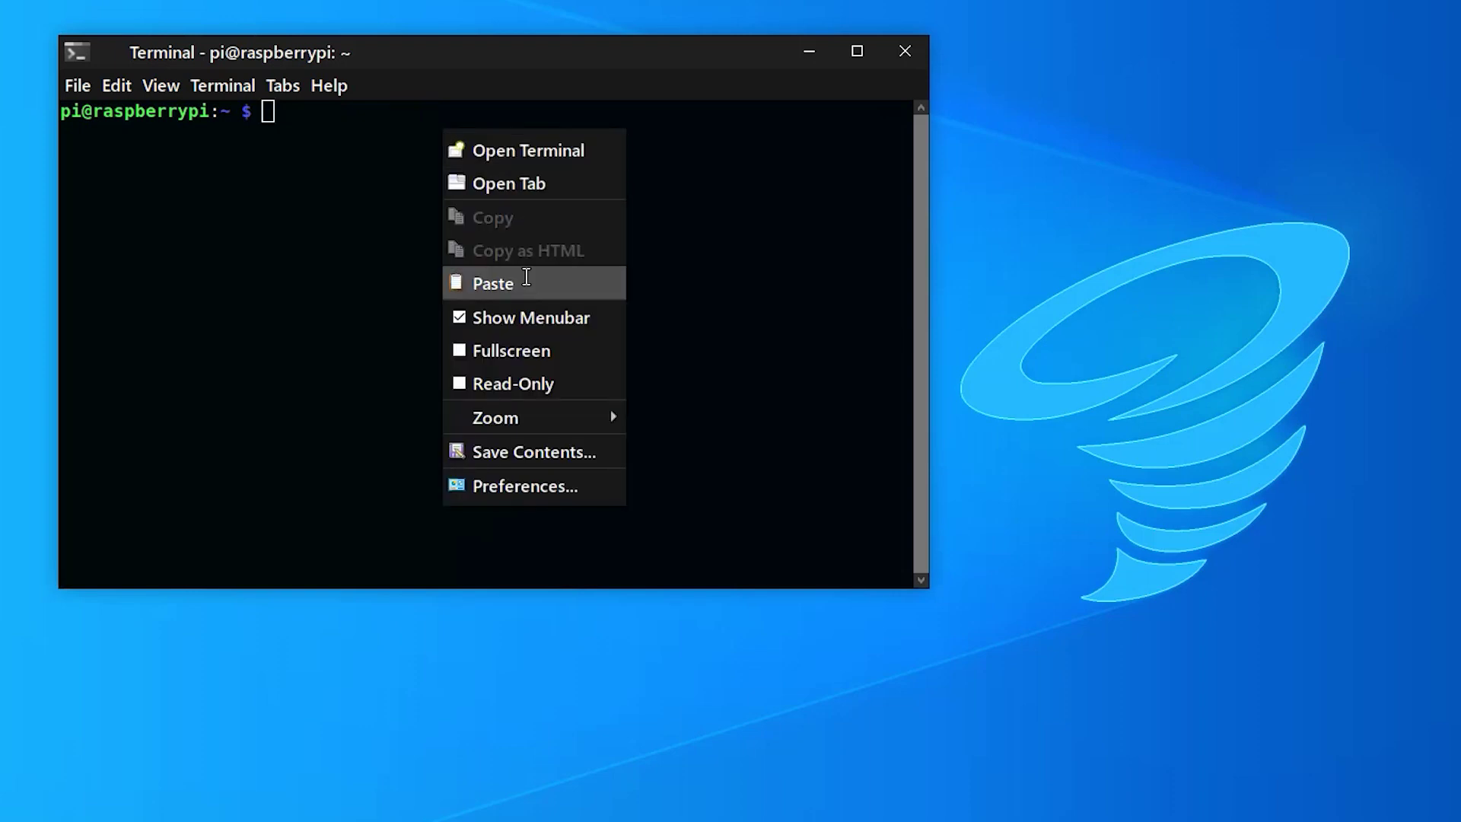
pyautogui.click(526, 282)
pyautogui.press('Return')
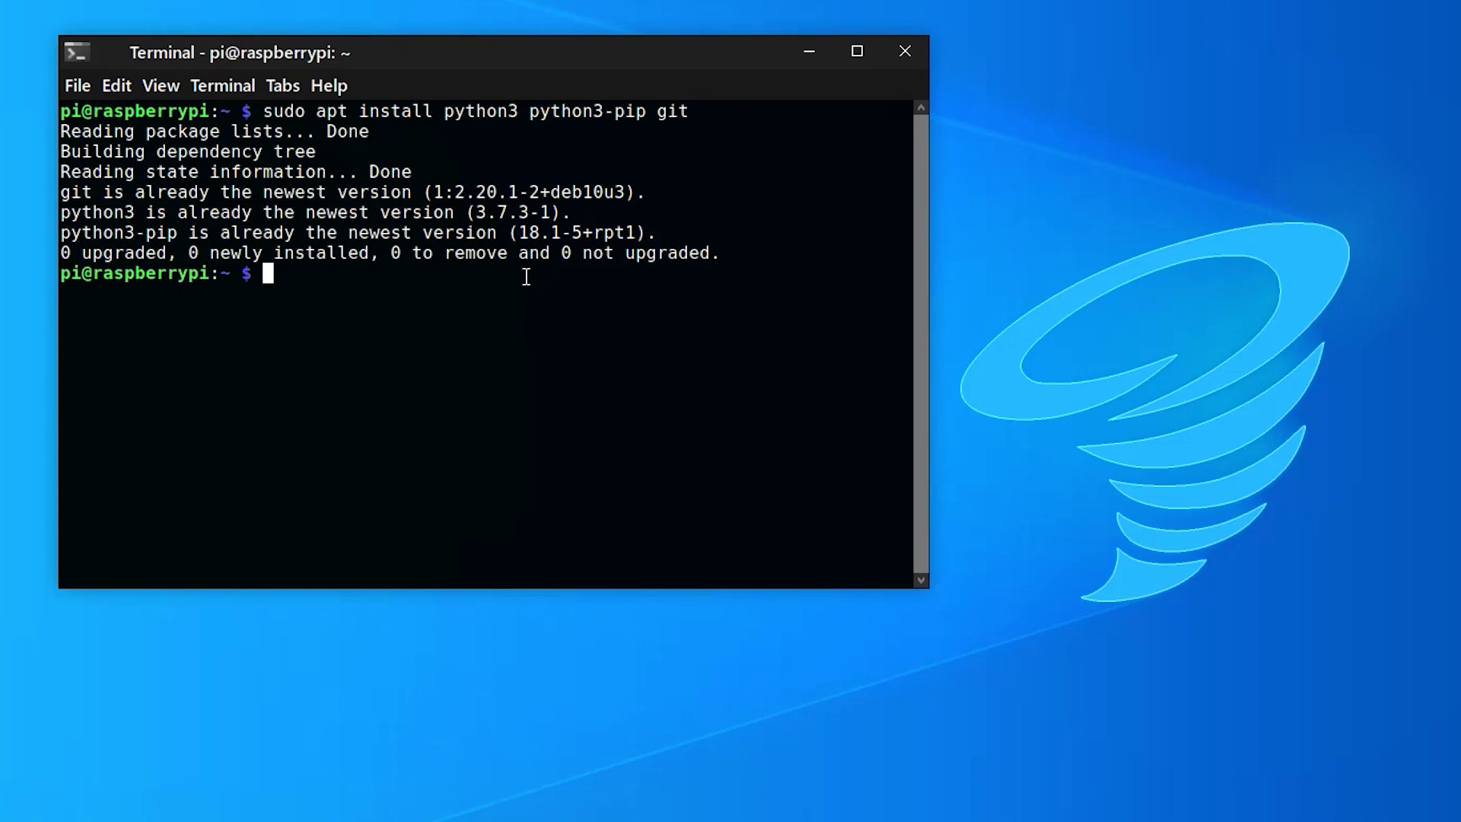
# Clone the duino-coin repository, cd into duino-coin, and list its files with ls
pyautogui.rightClick(335, 271)
pyautogui.click(417, 428)
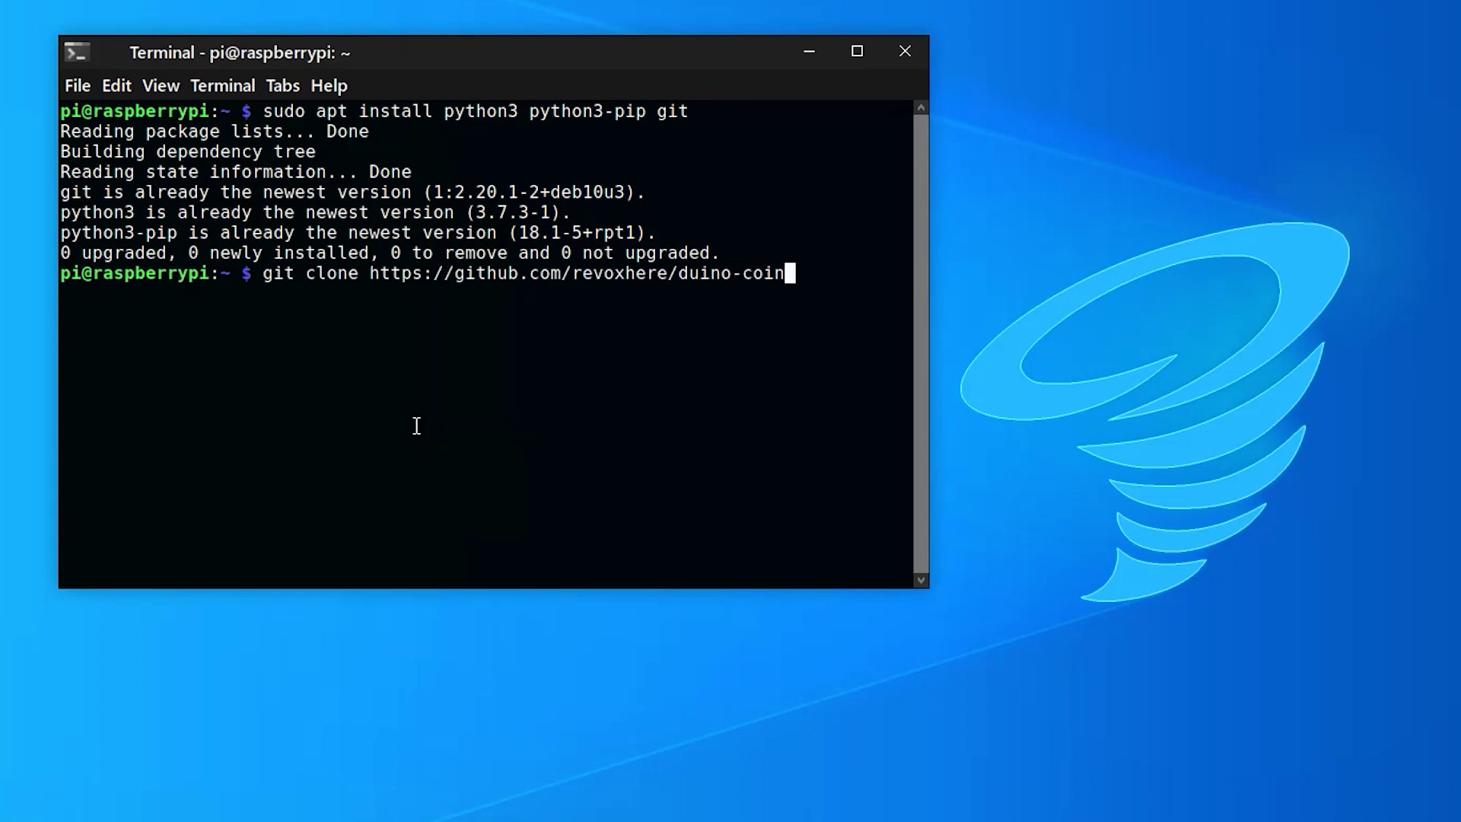
pyautogui.press('Return')
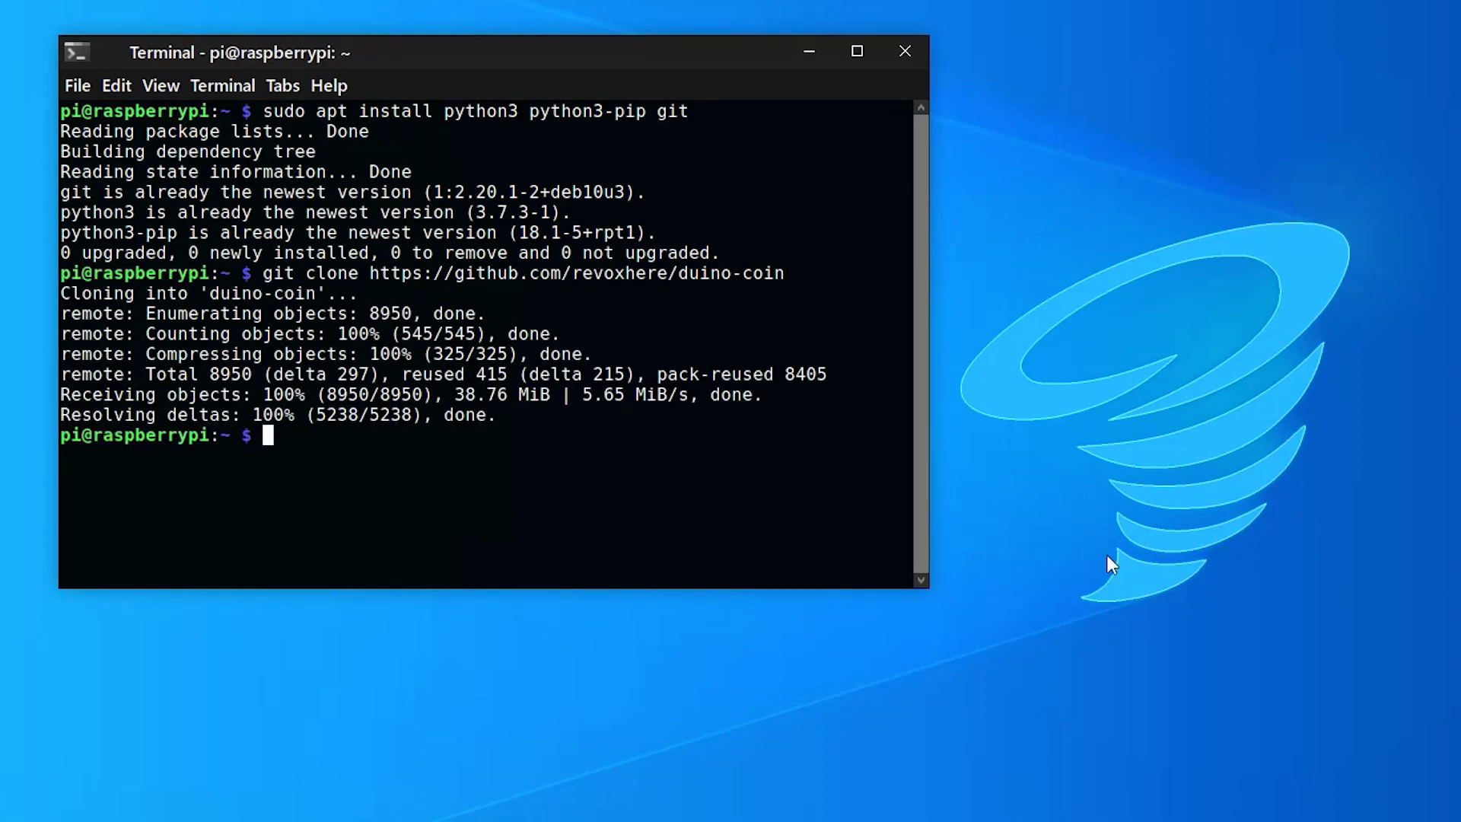
pyautogui.rightClick(317, 432)
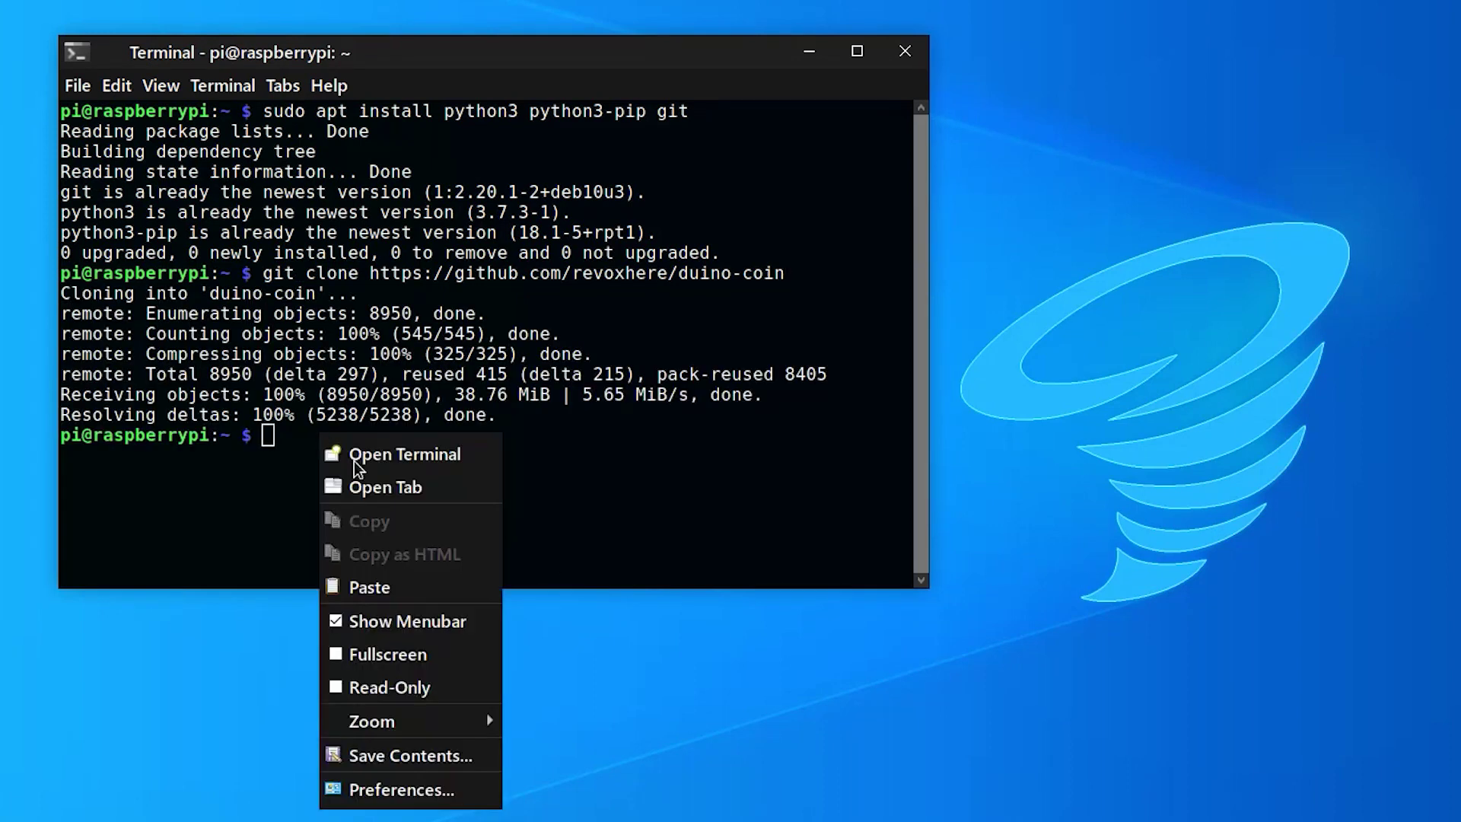
pyautogui.click(406, 587)
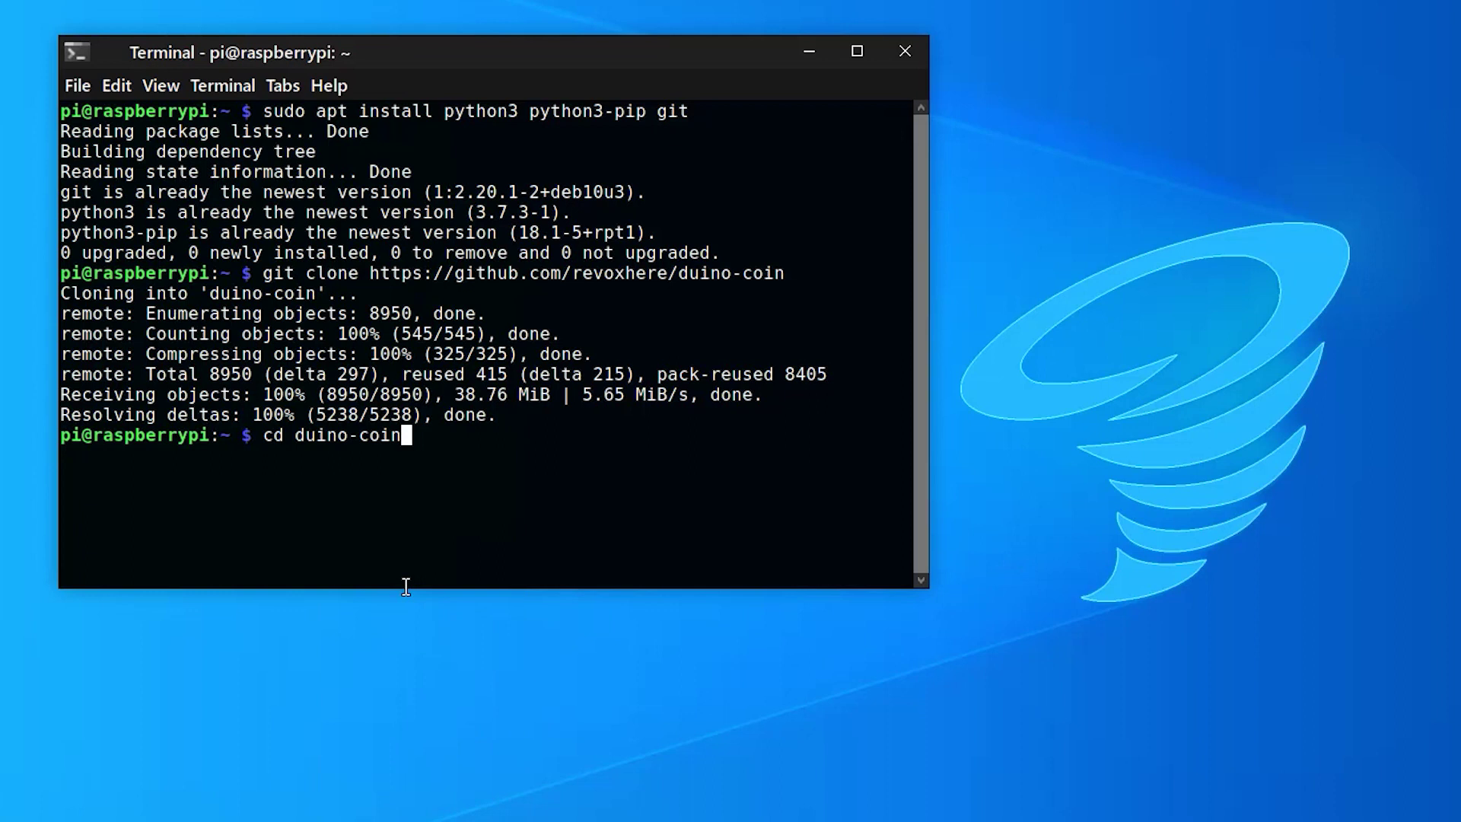
pyautogui.press('Return')
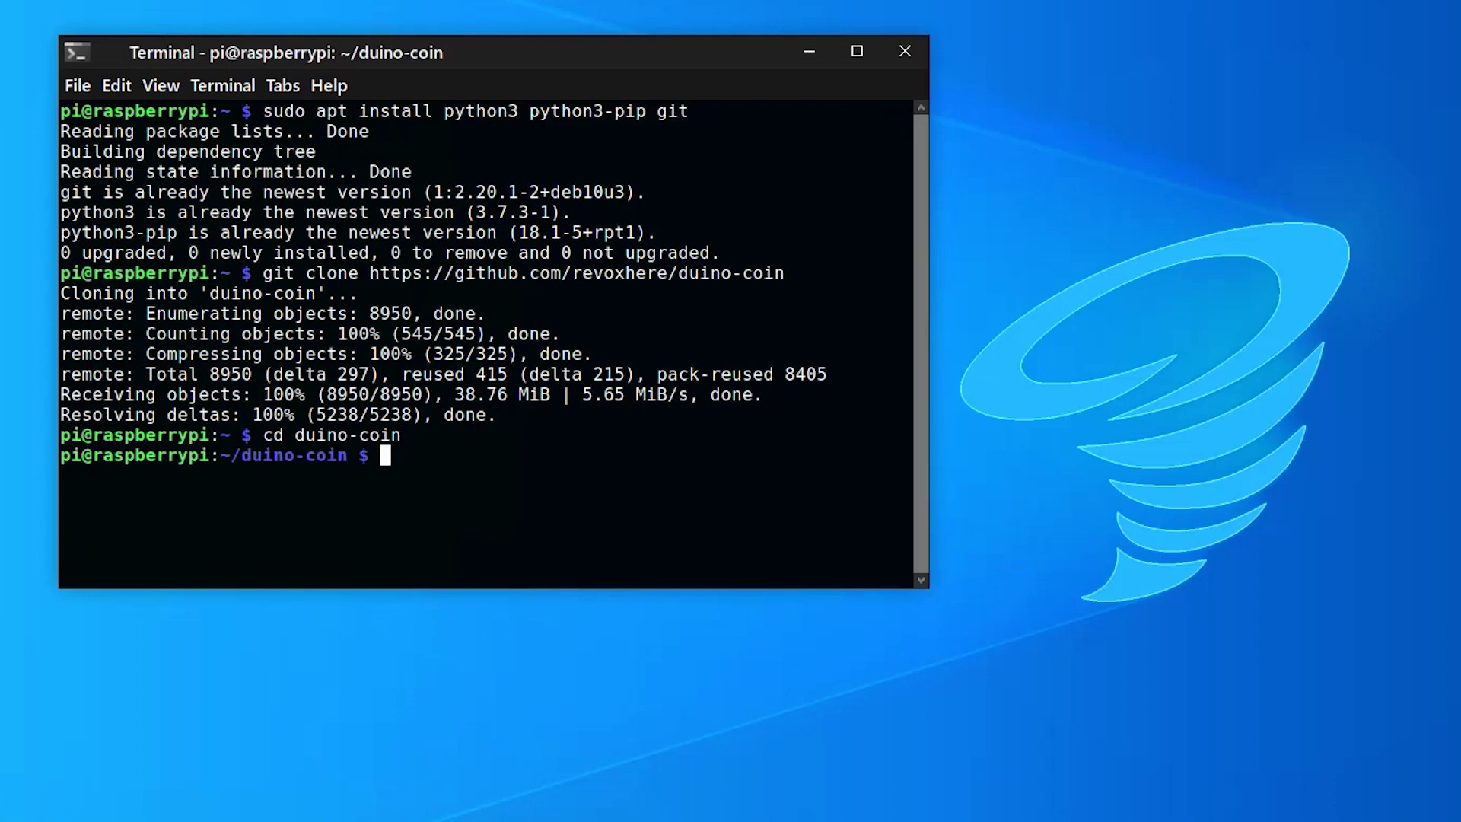
pyautogui.write('ls')
pyautogui.press('Return')
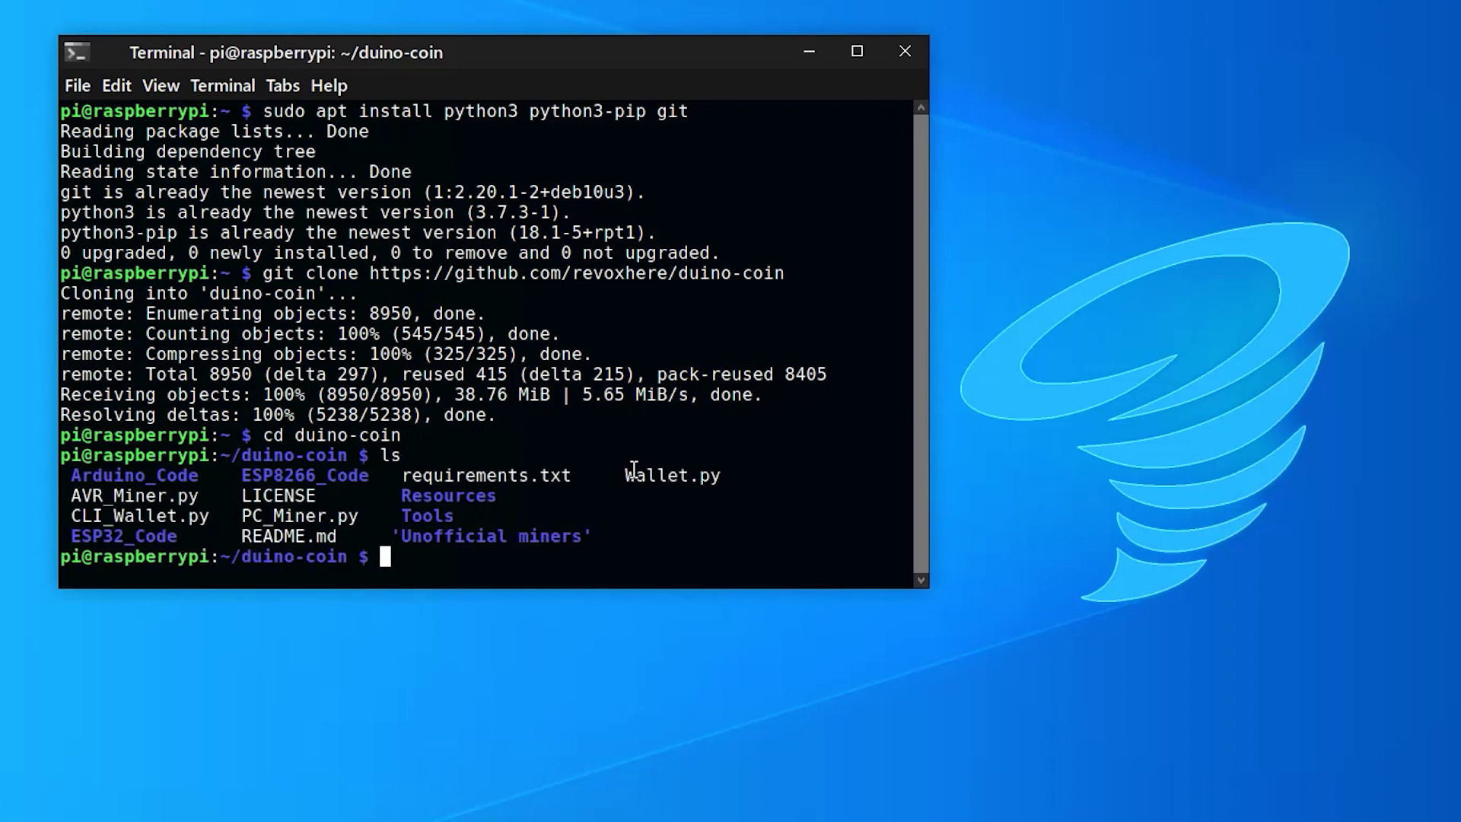
pyautogui.moveTo(629, 473); pyautogui.dragTo(720, 477)
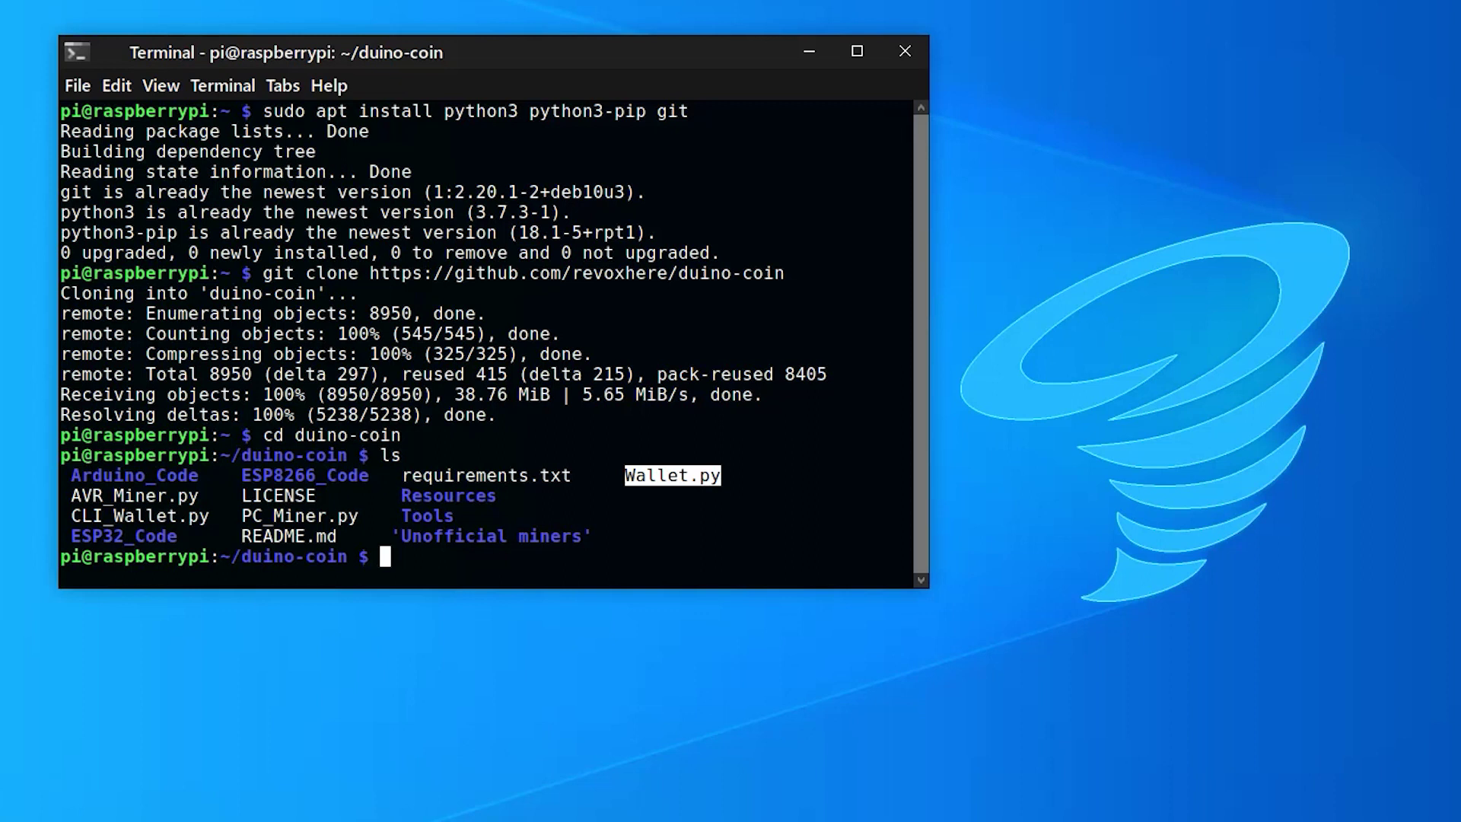
# Run python3 PC_Miner.py, entering the wallet username, intensity 95 and 4 threads
pyautogui.rightClick(448, 557)
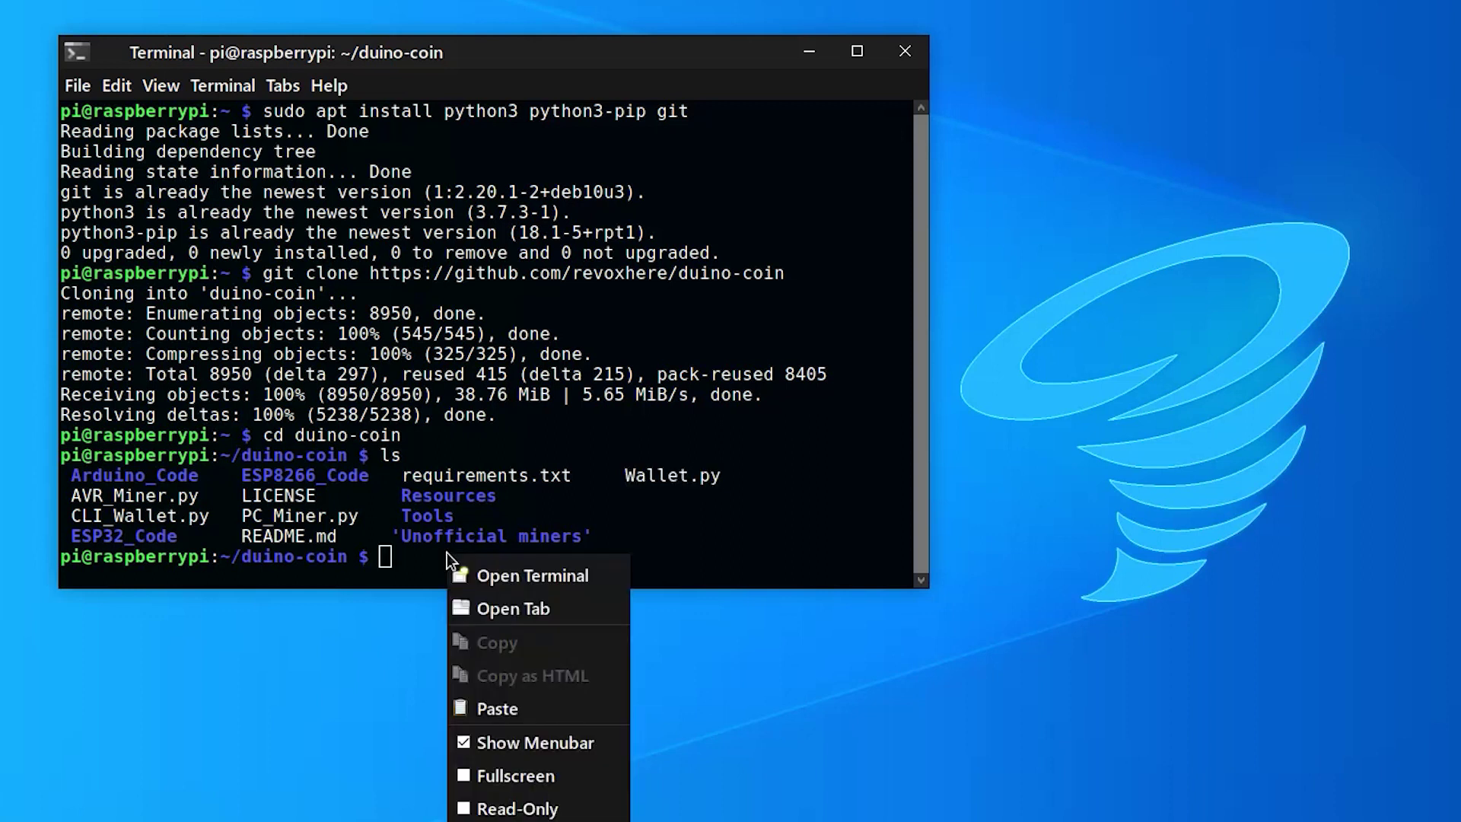
pyautogui.click(564, 721)
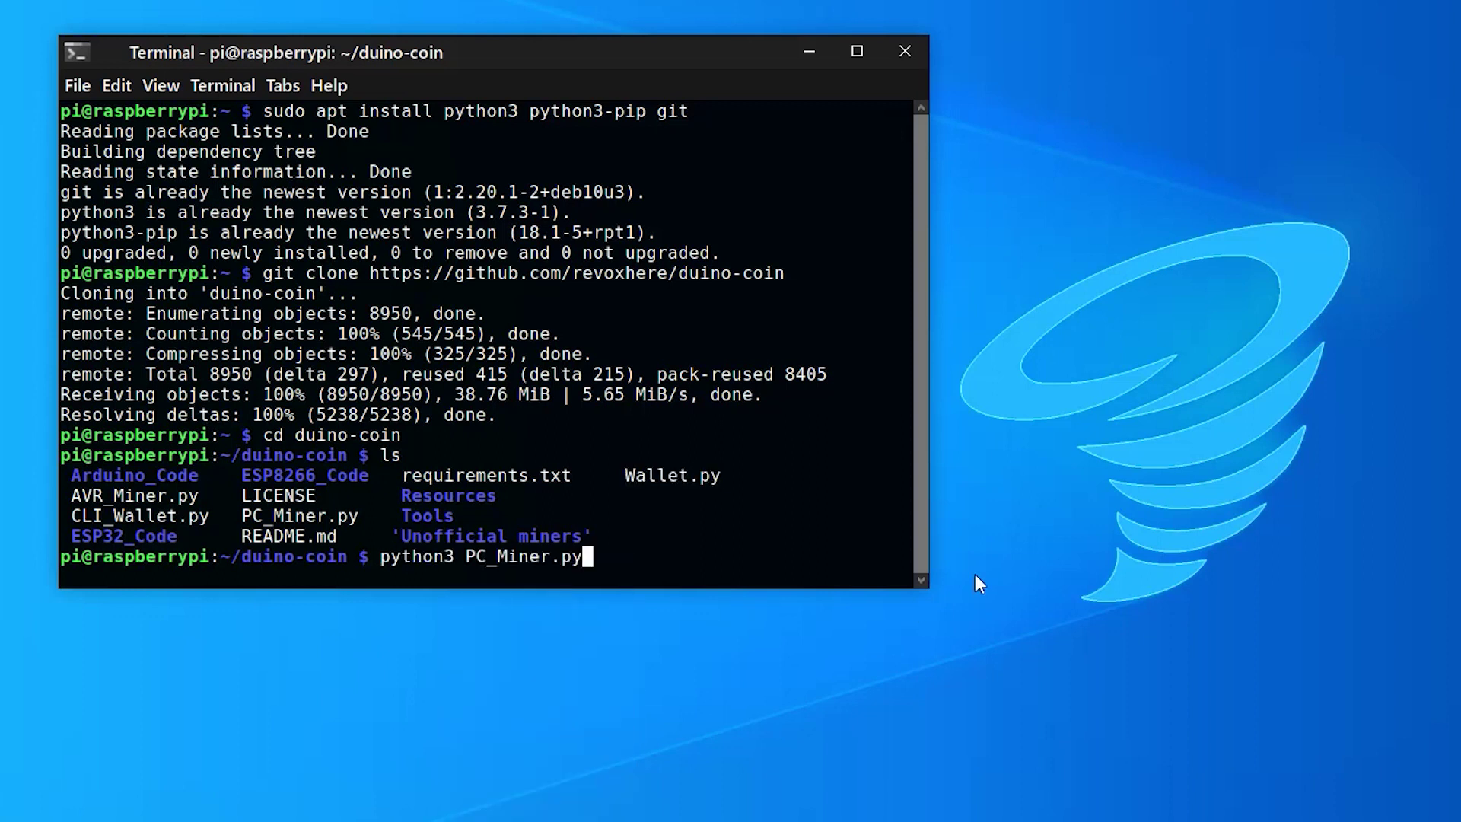
pyautogui.press('Return')
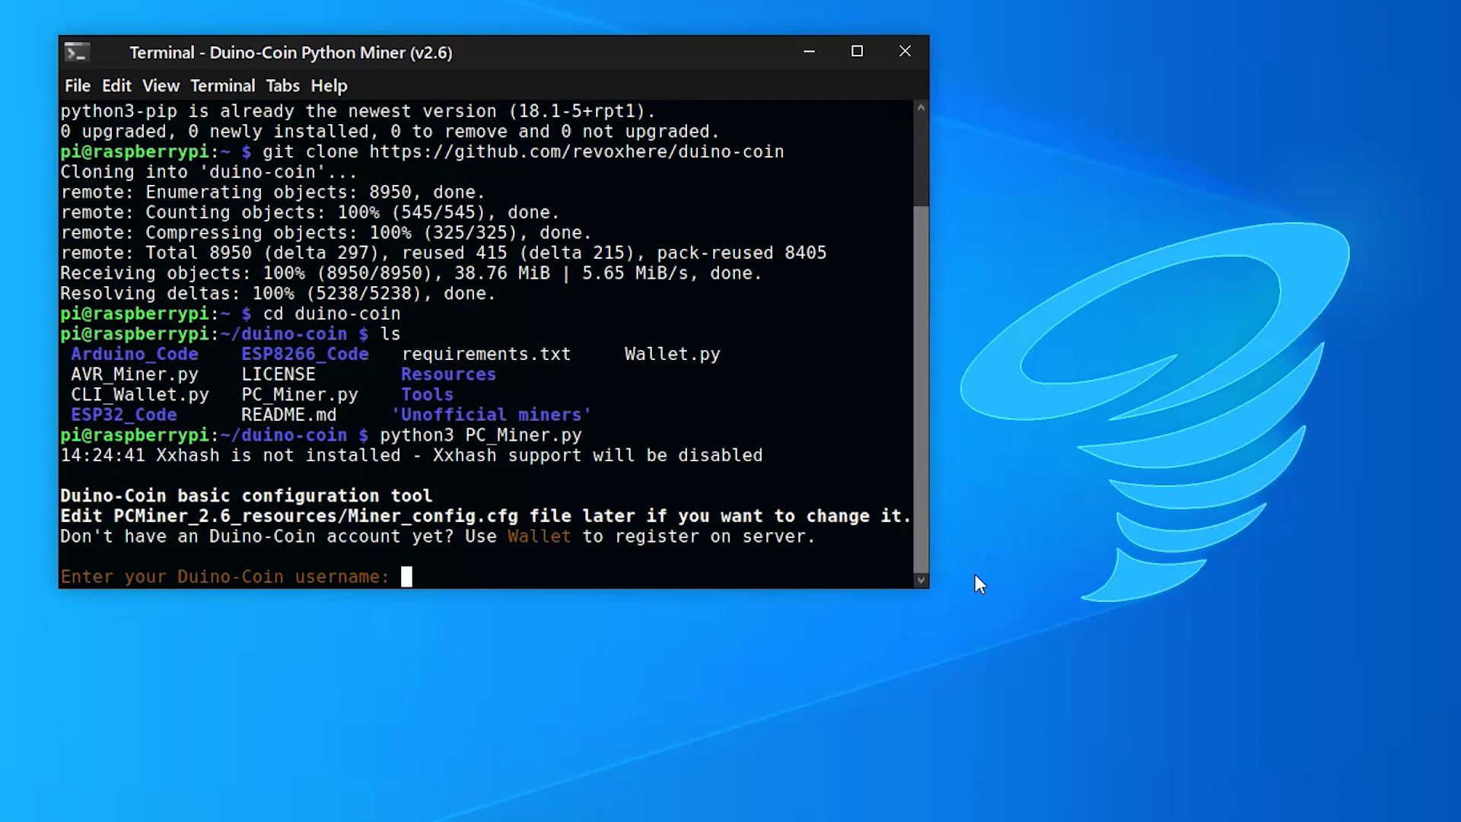
pyautogui.write('cmcoin')
pyautogui.press('Return')
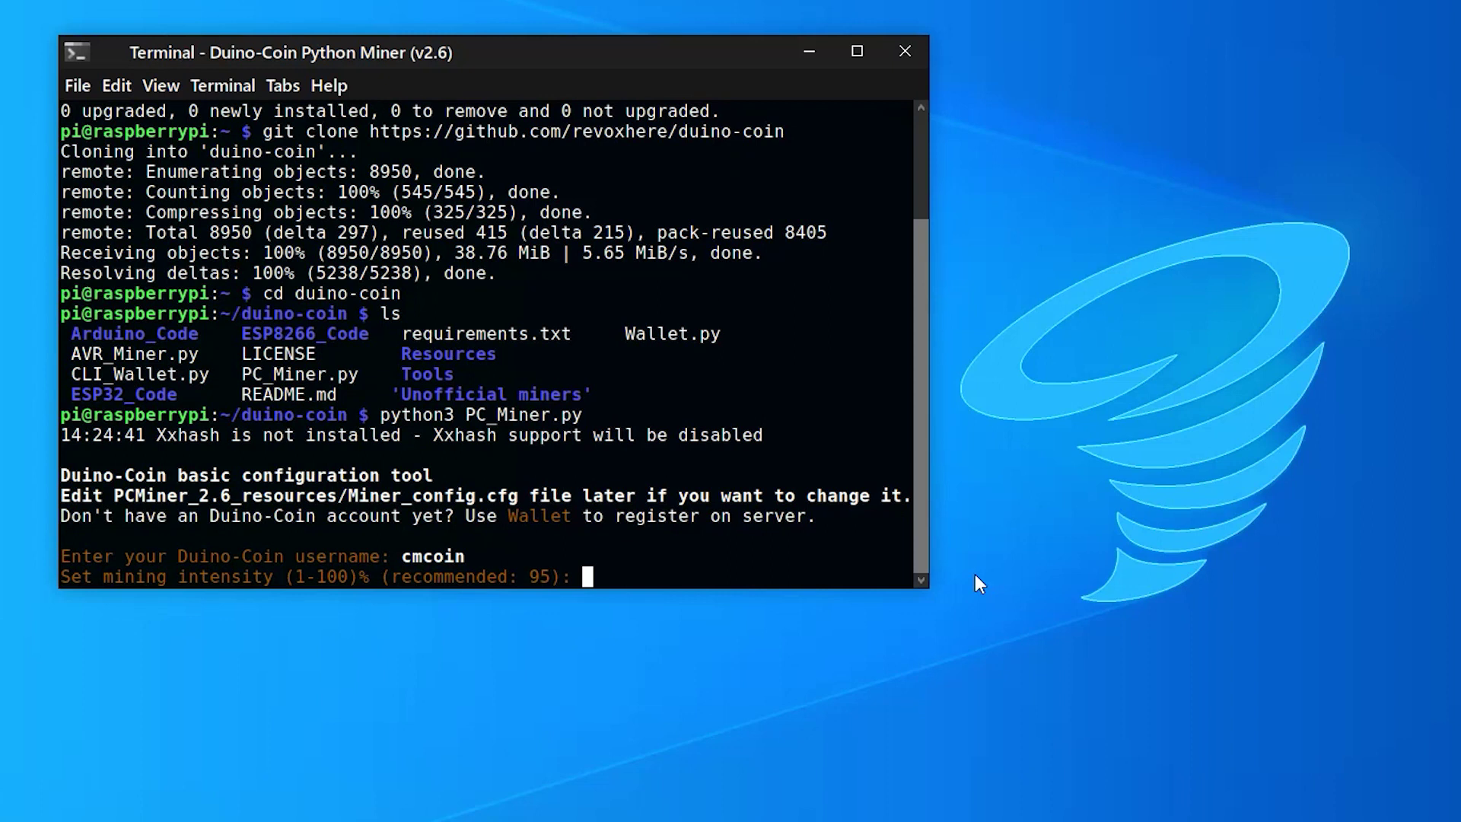
pyautogui.write('95')
pyautogui.press('Return')
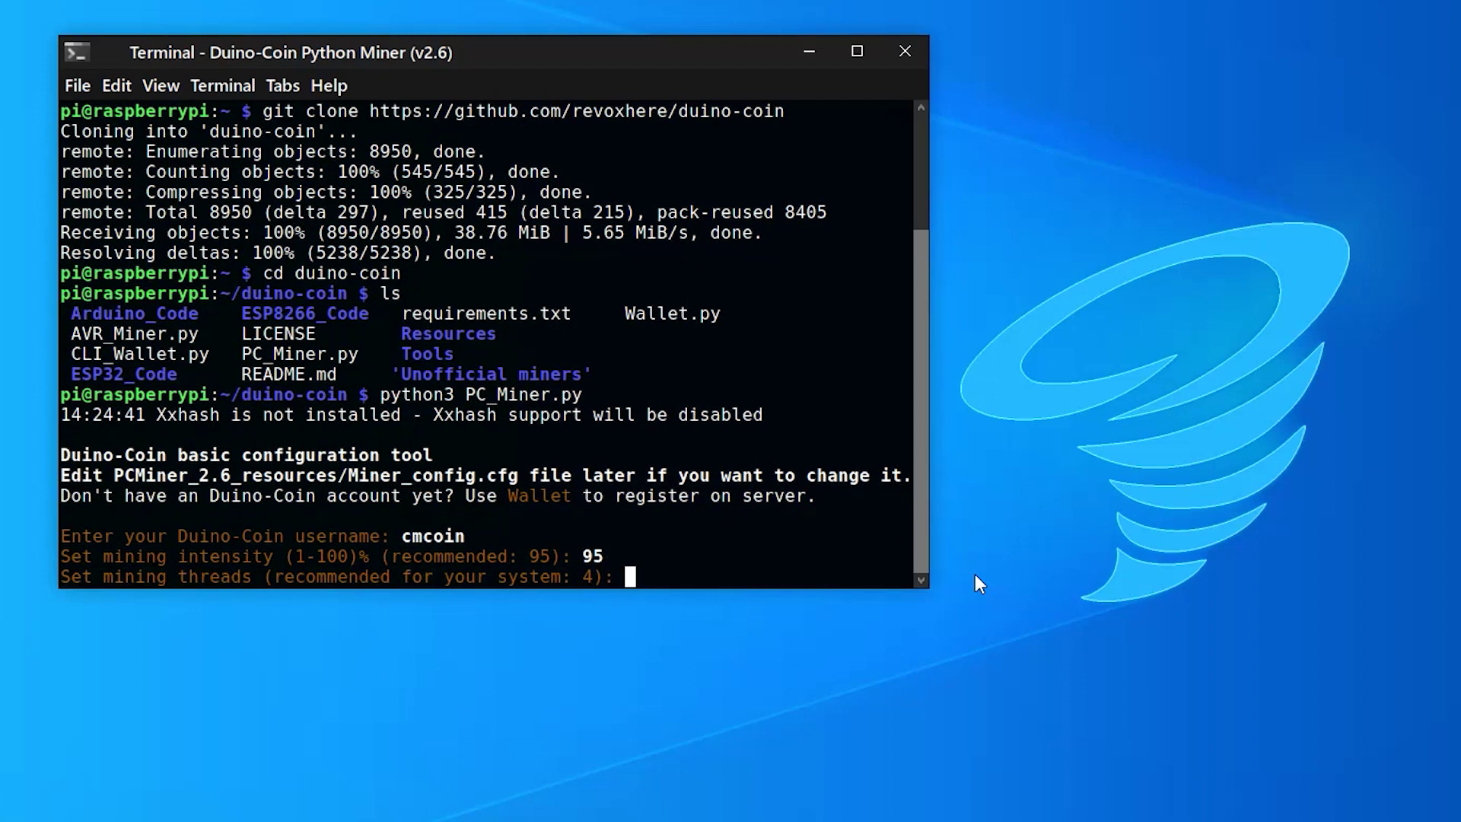
pyautogui.write('4')
pyautogui.press('Return')
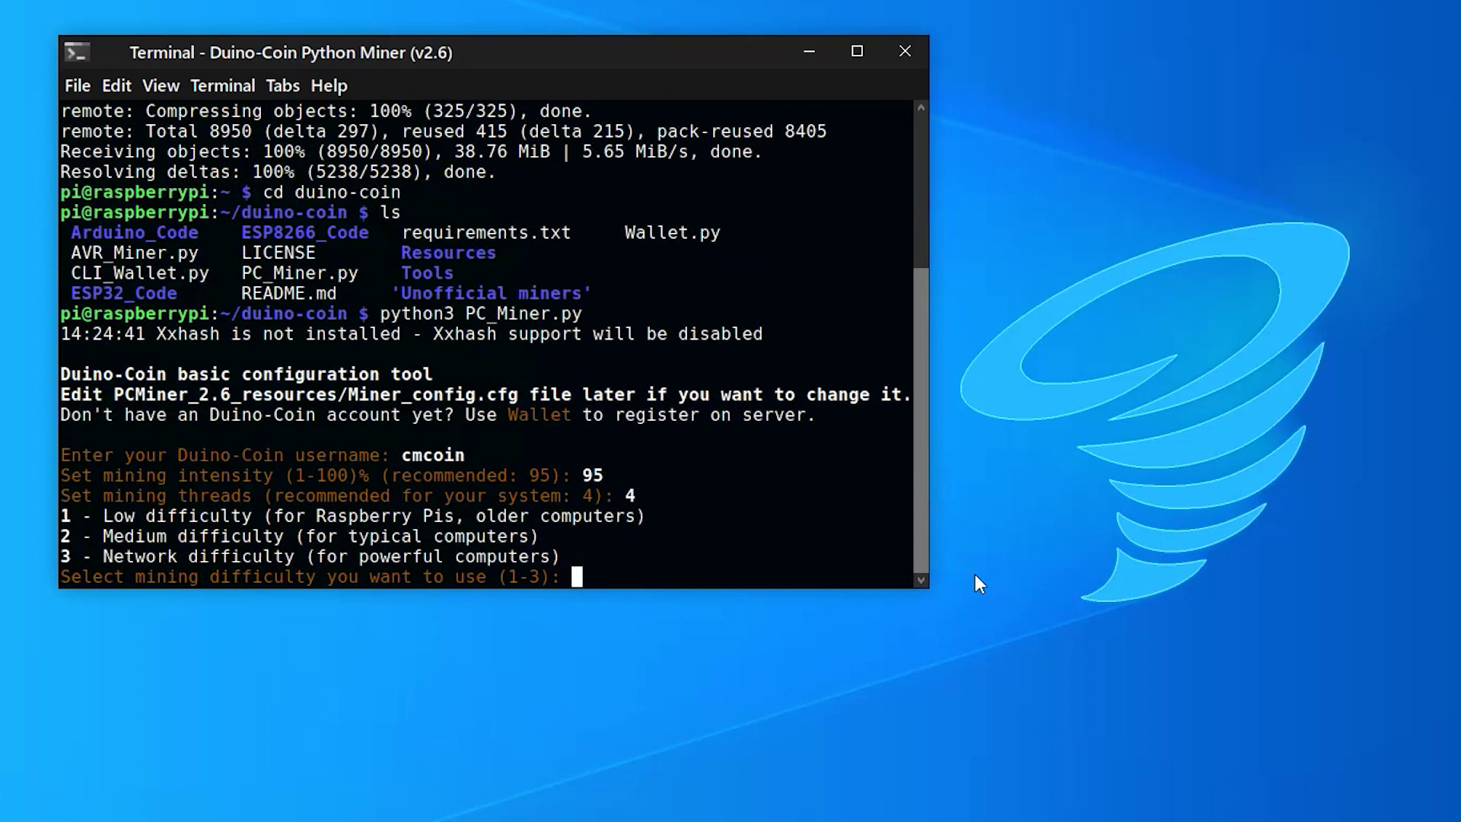
# Choose low difficulty, name the rig CMPI400, and set donation level 1 to start mining
pyautogui.write('1')
pyautogui.press('Return')
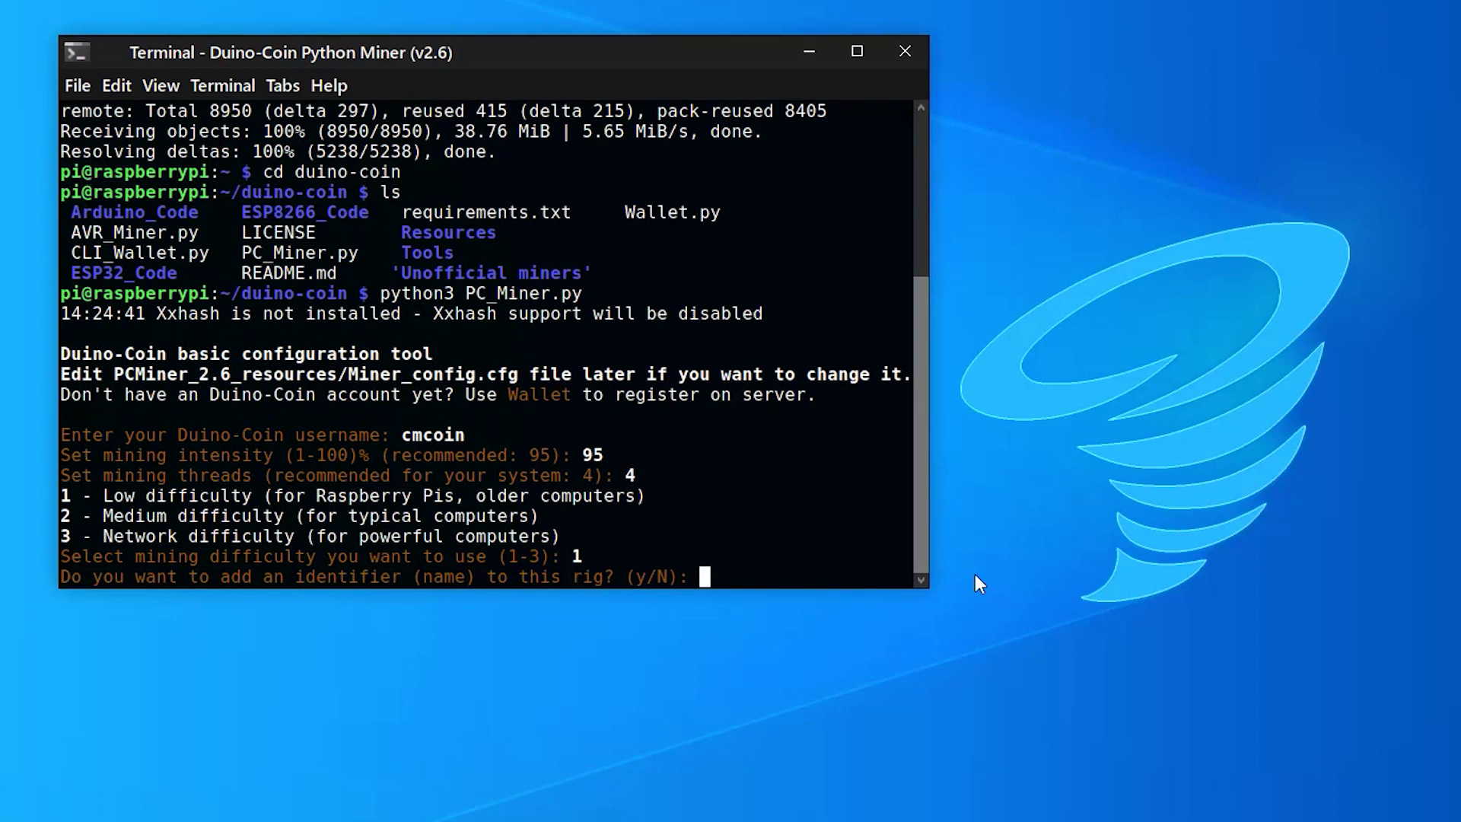
pyautogui.write('y')
pyautogui.press('Return')
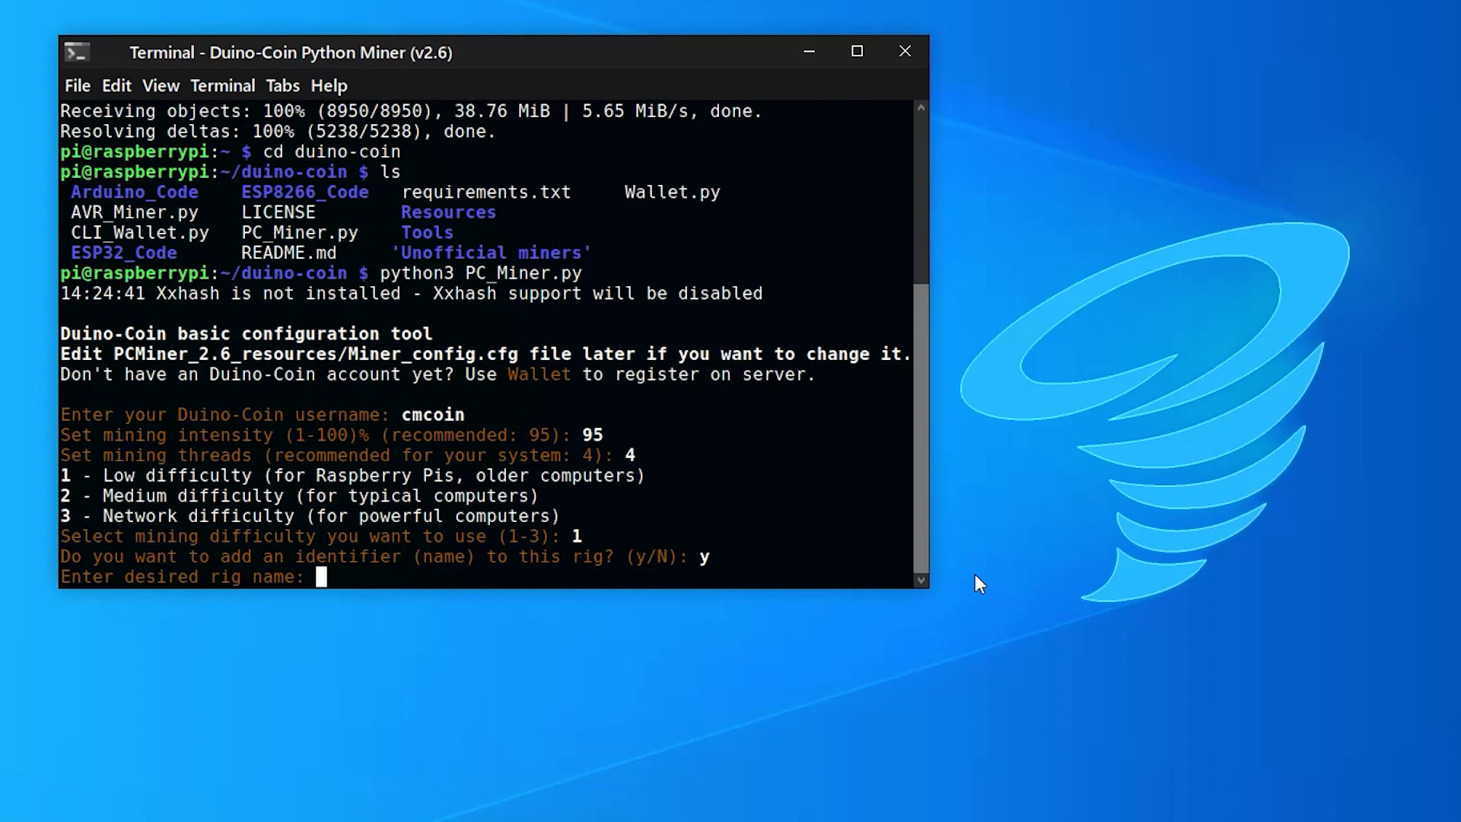
pyautogui.write('CMPI400')
pyautogui.press('Return')
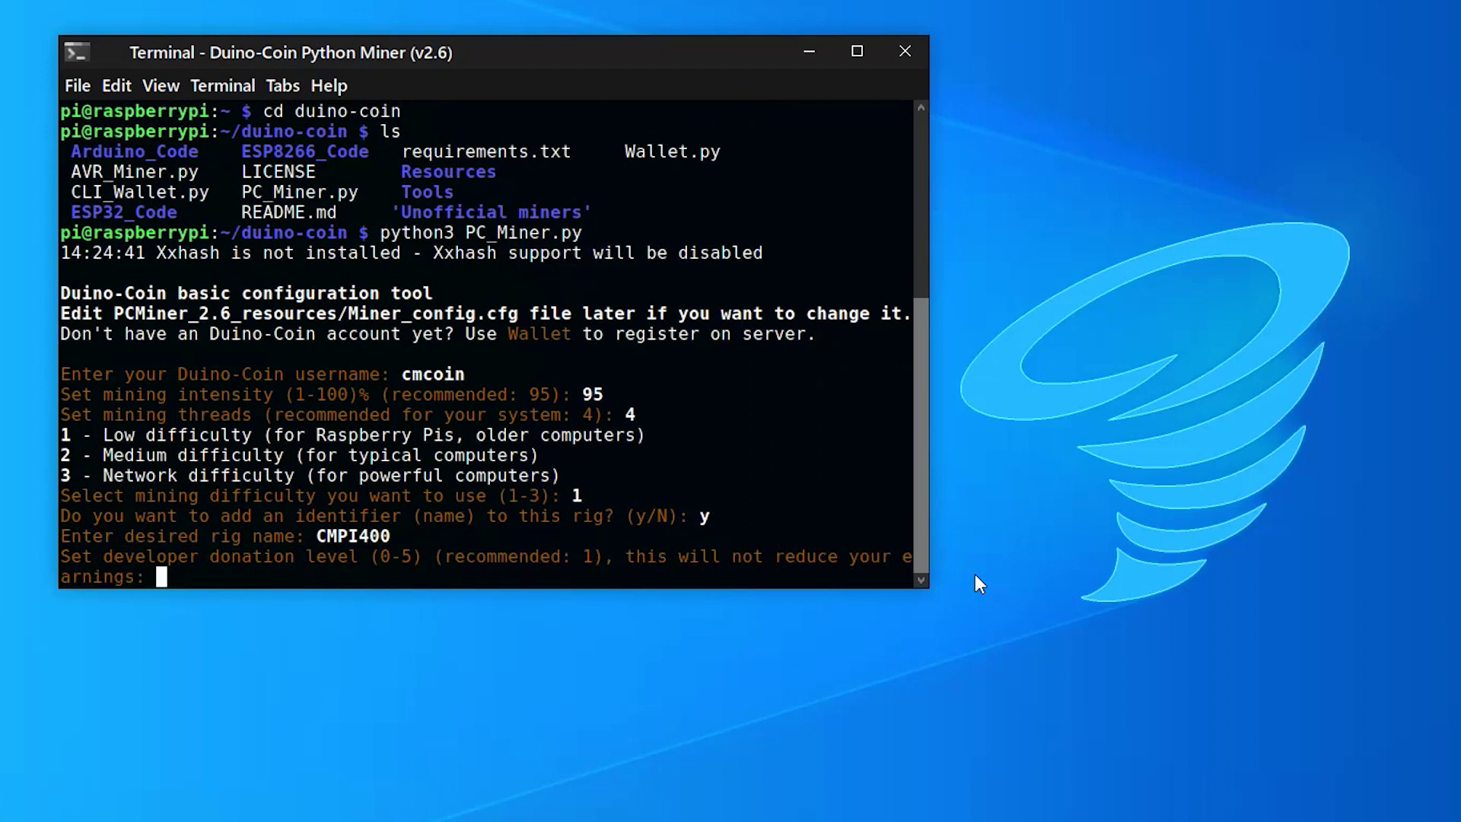
pyautogui.write('1')
pyautogui.press('Return')
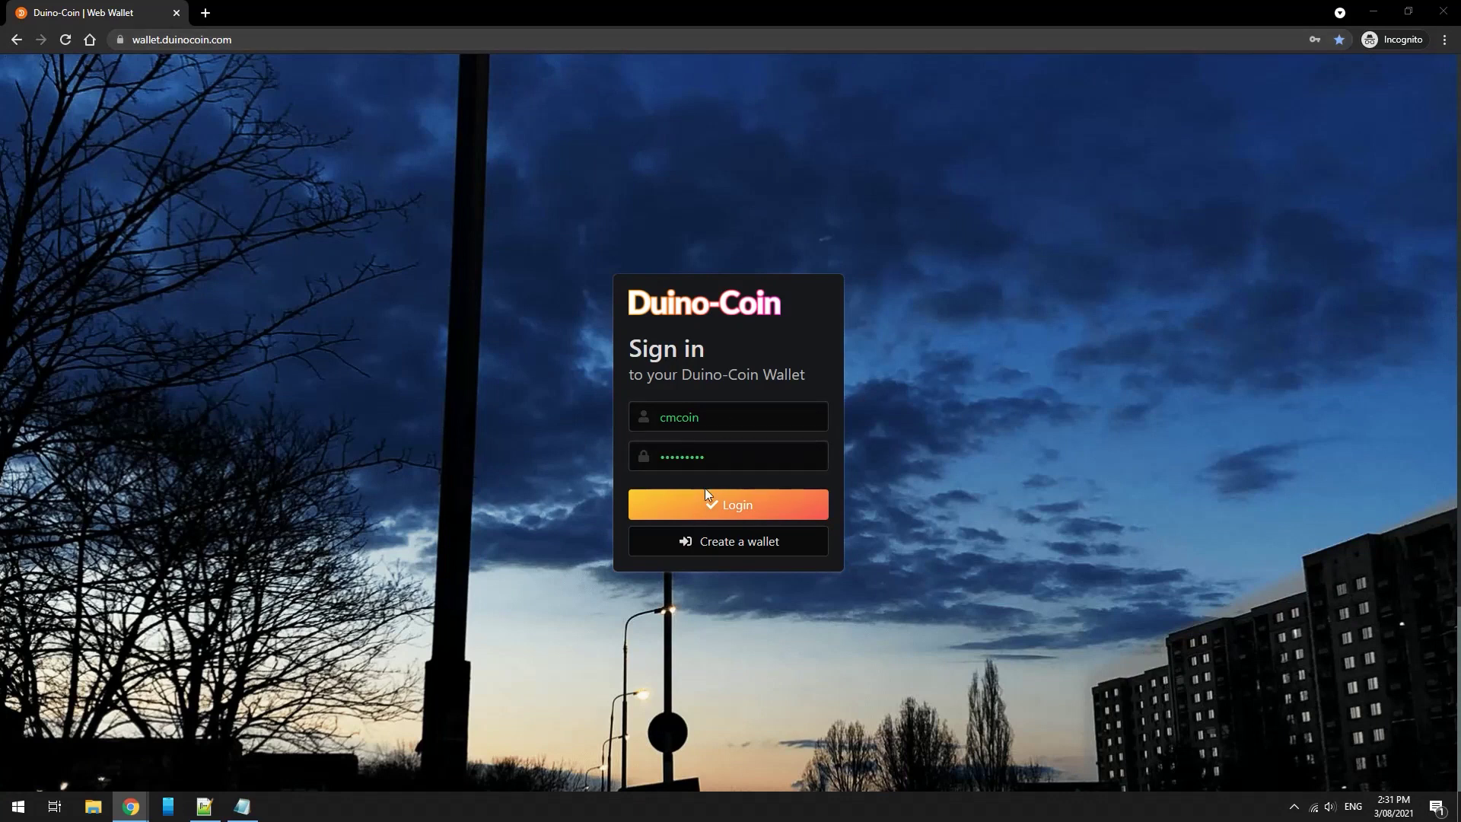
# Sign in, highlight the 272.68259475 DUCO balance, and scroll Your Miners to the CMPI400 rigs
pyautogui.click(676, 502)
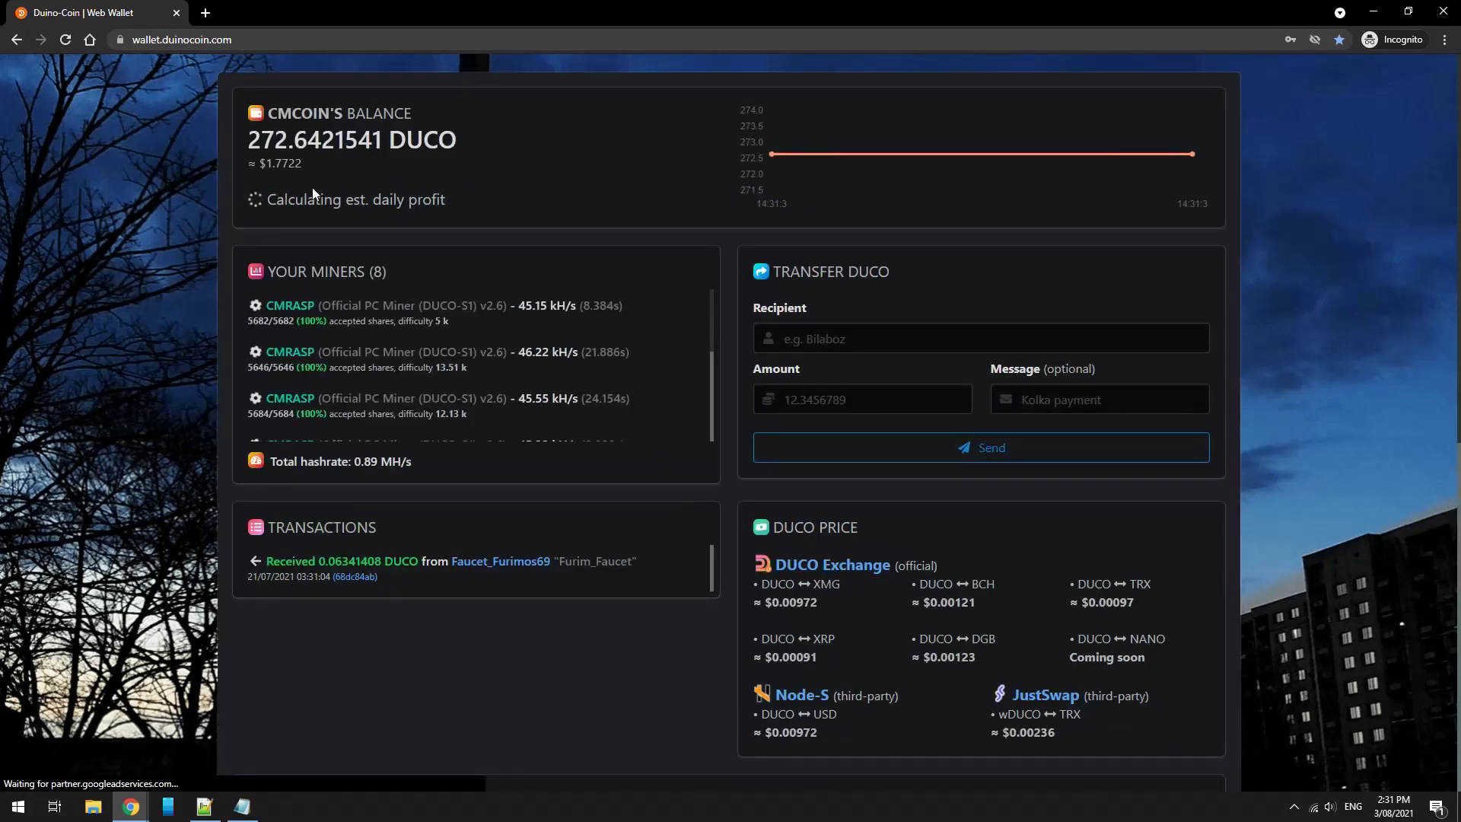
pyautogui.moveTo(250, 141); pyautogui.dragTo(383, 142)
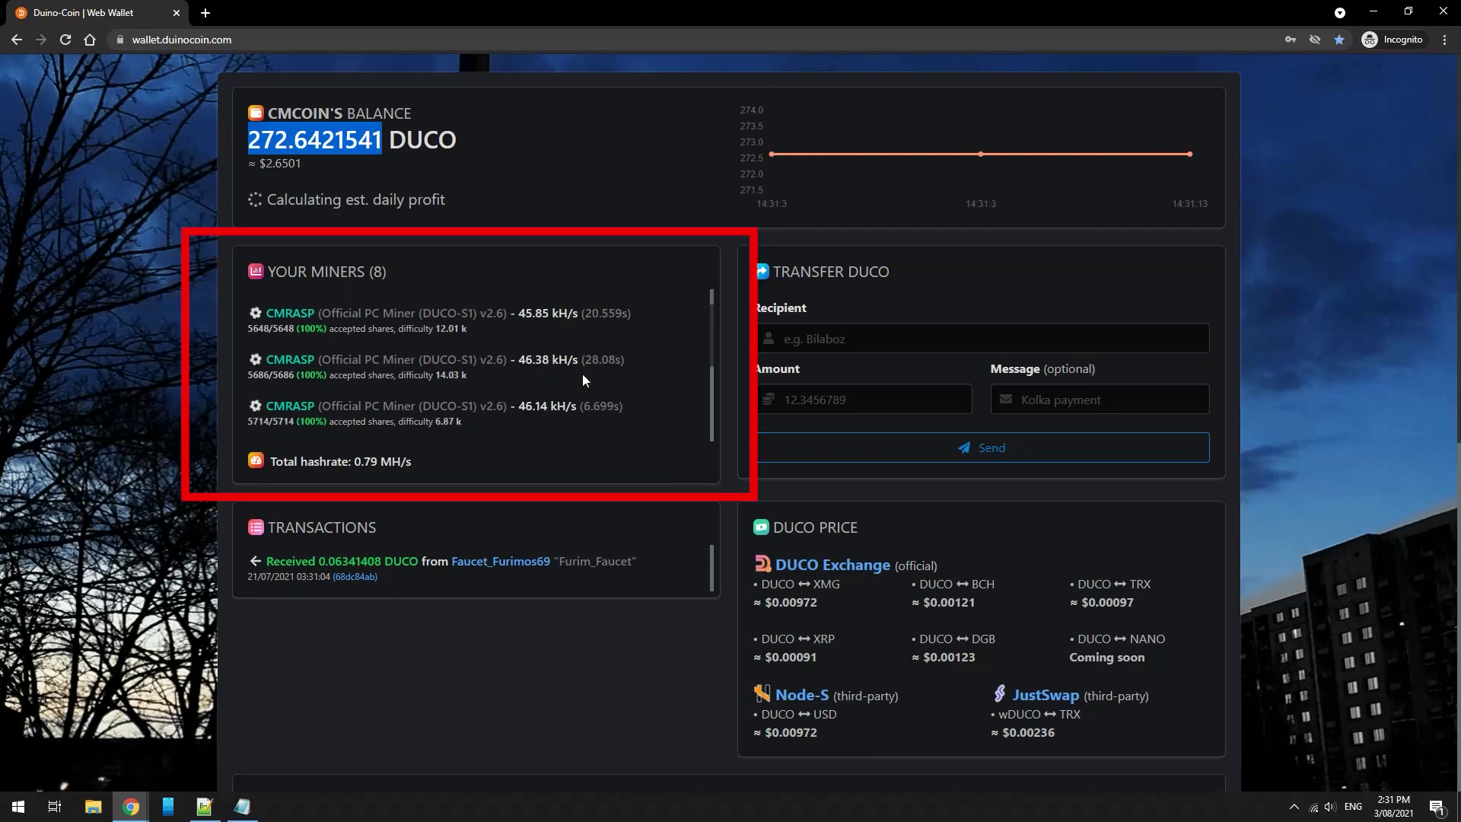
pyautogui.scroll(5, 583, 372)
pyautogui.scroll(-2, 575, 370)
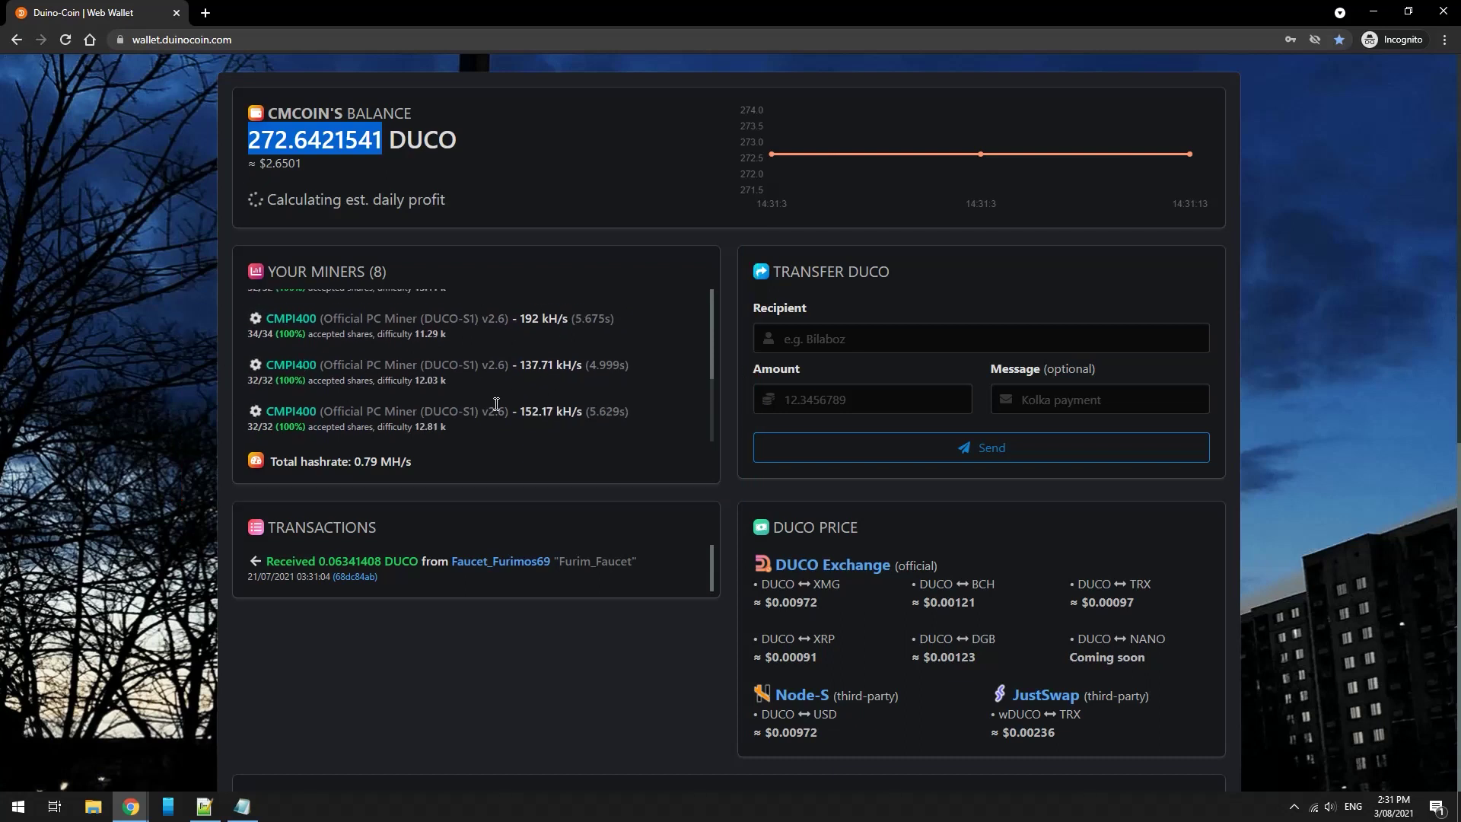
pyautogui.scroll(-3, 551, 379)
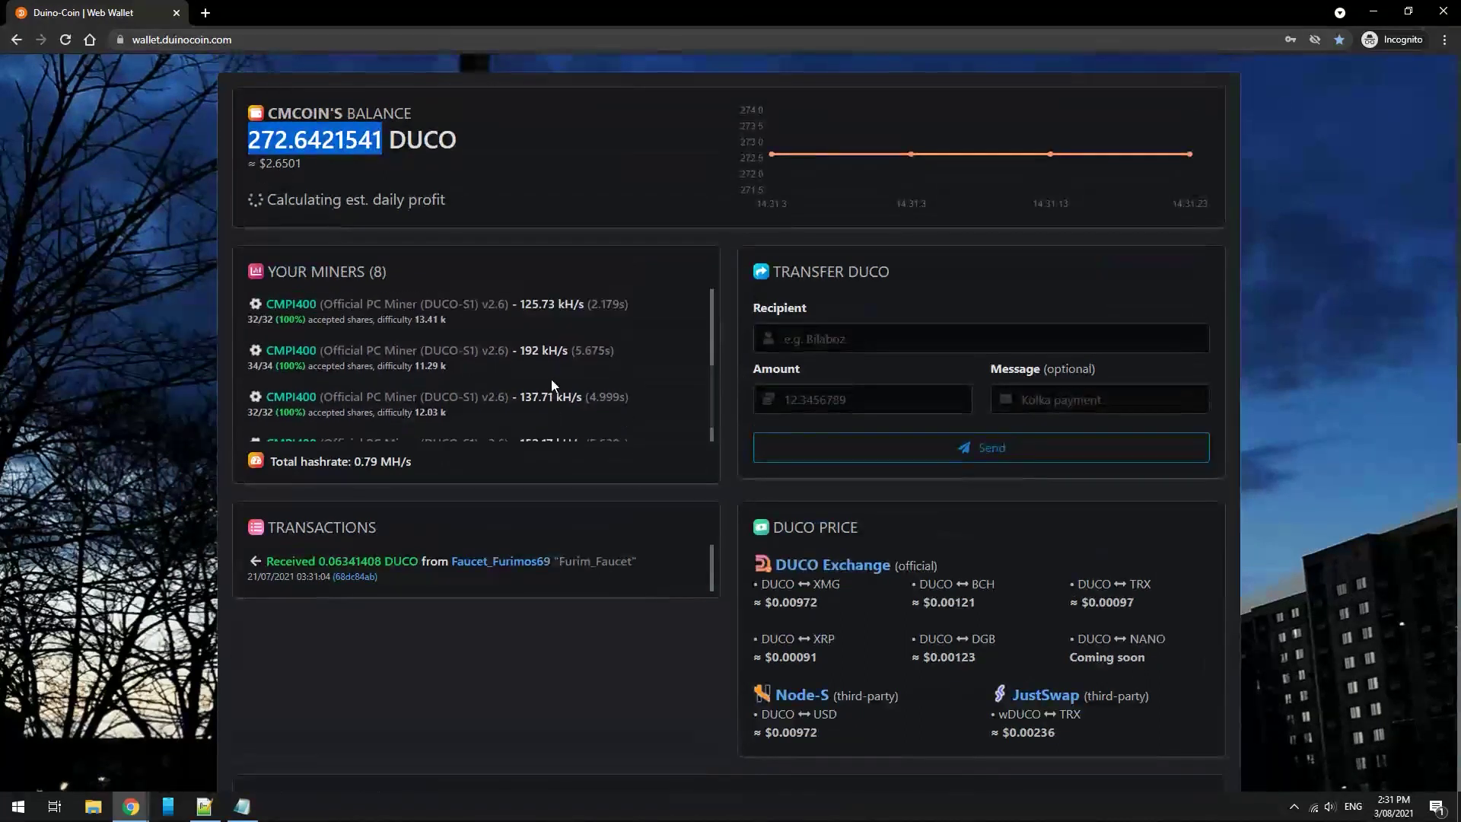
pyautogui.click(786, 340)
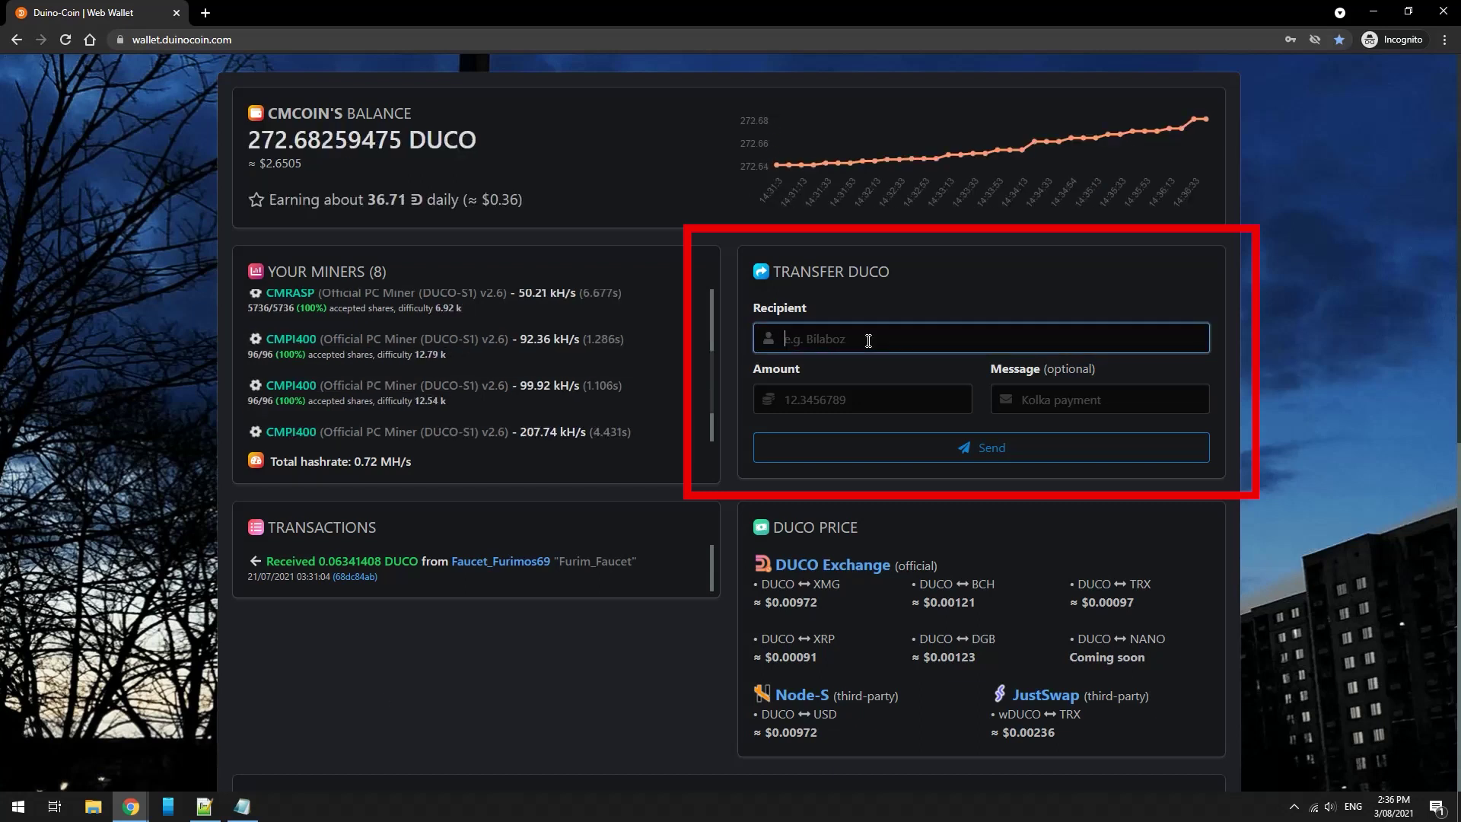
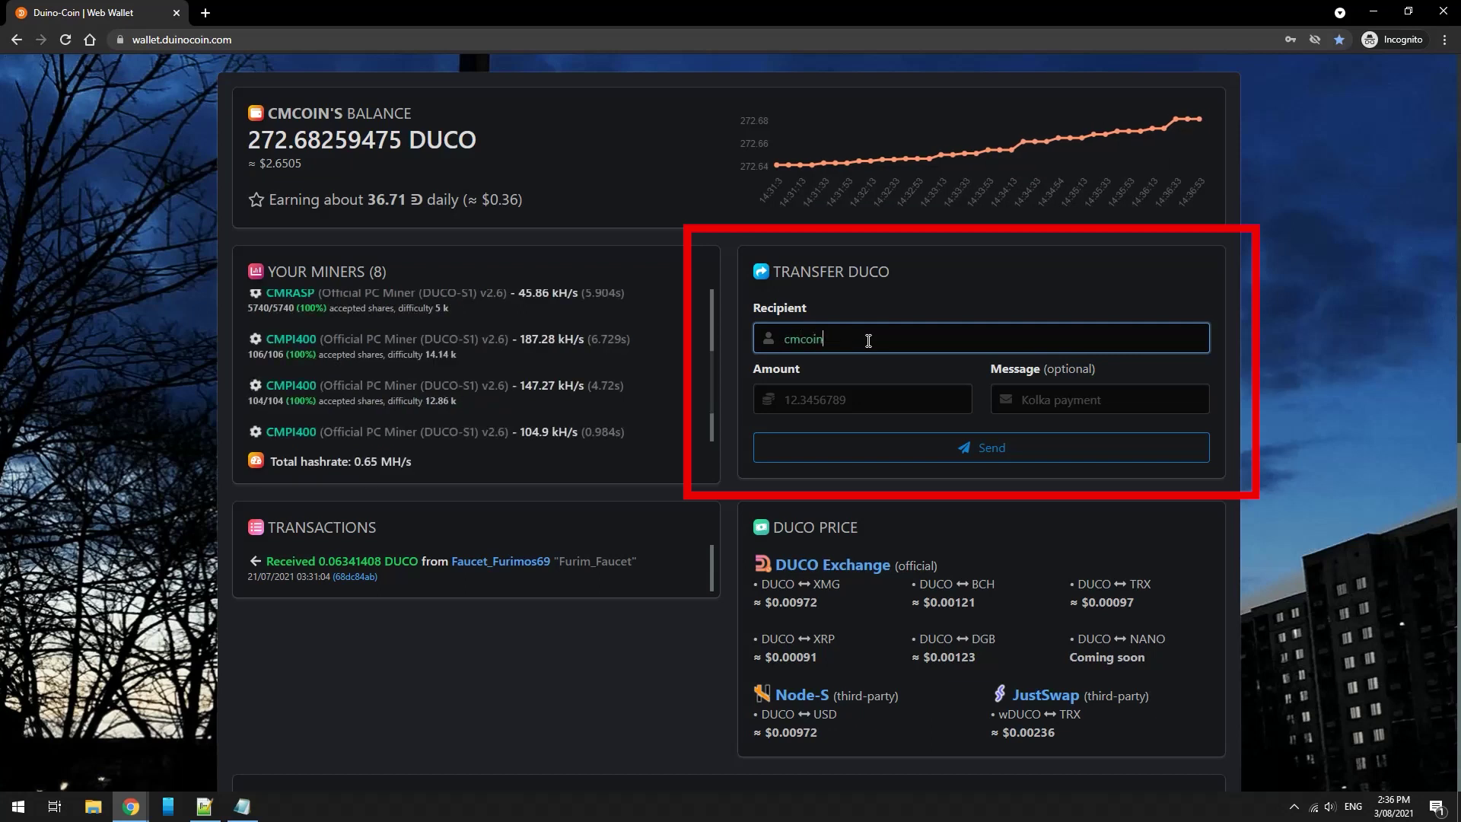
pyautogui.press('Tab')
pyautogui.press('Tab')
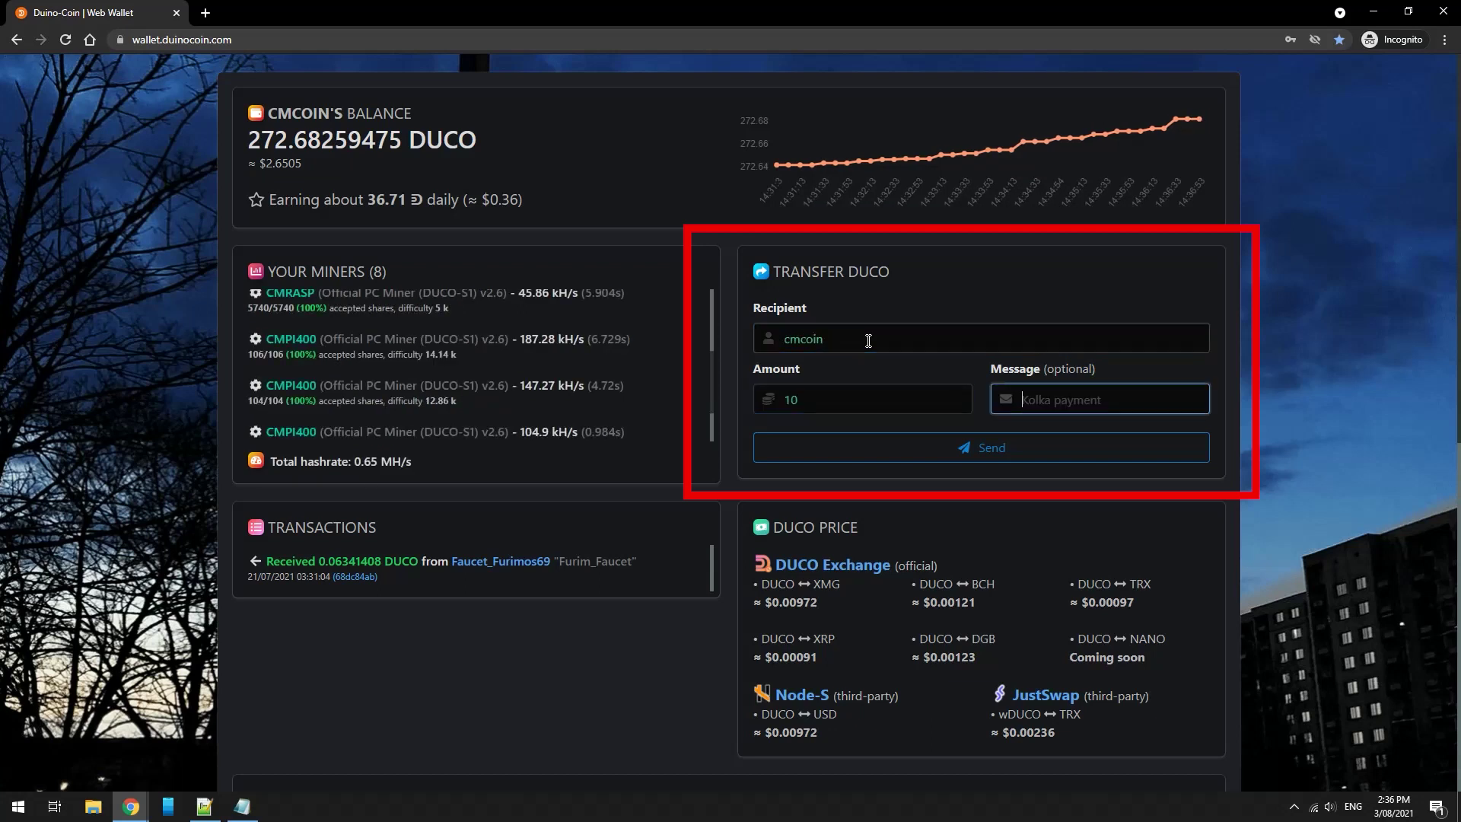
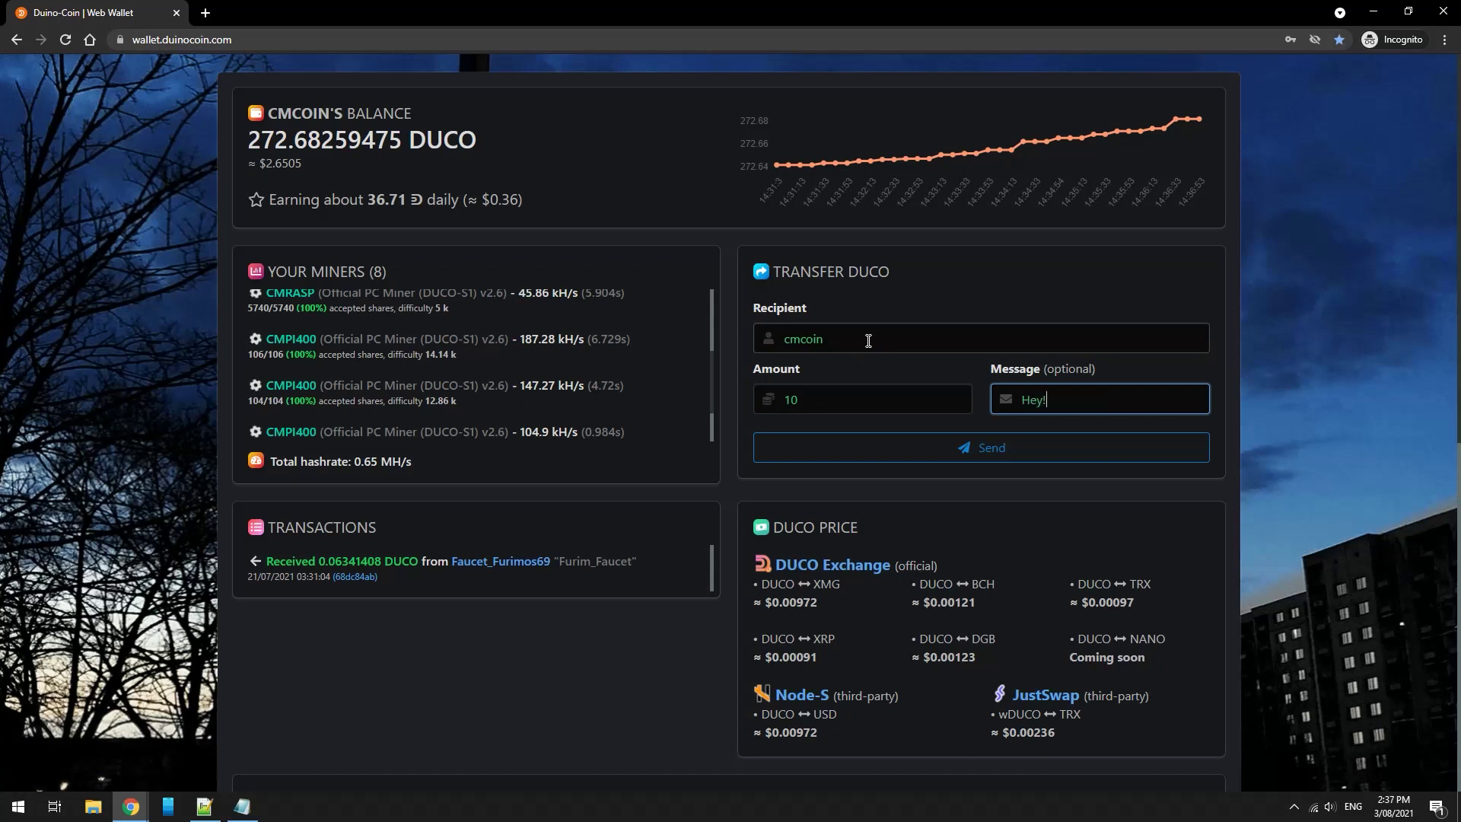
pyautogui.click(838, 336)
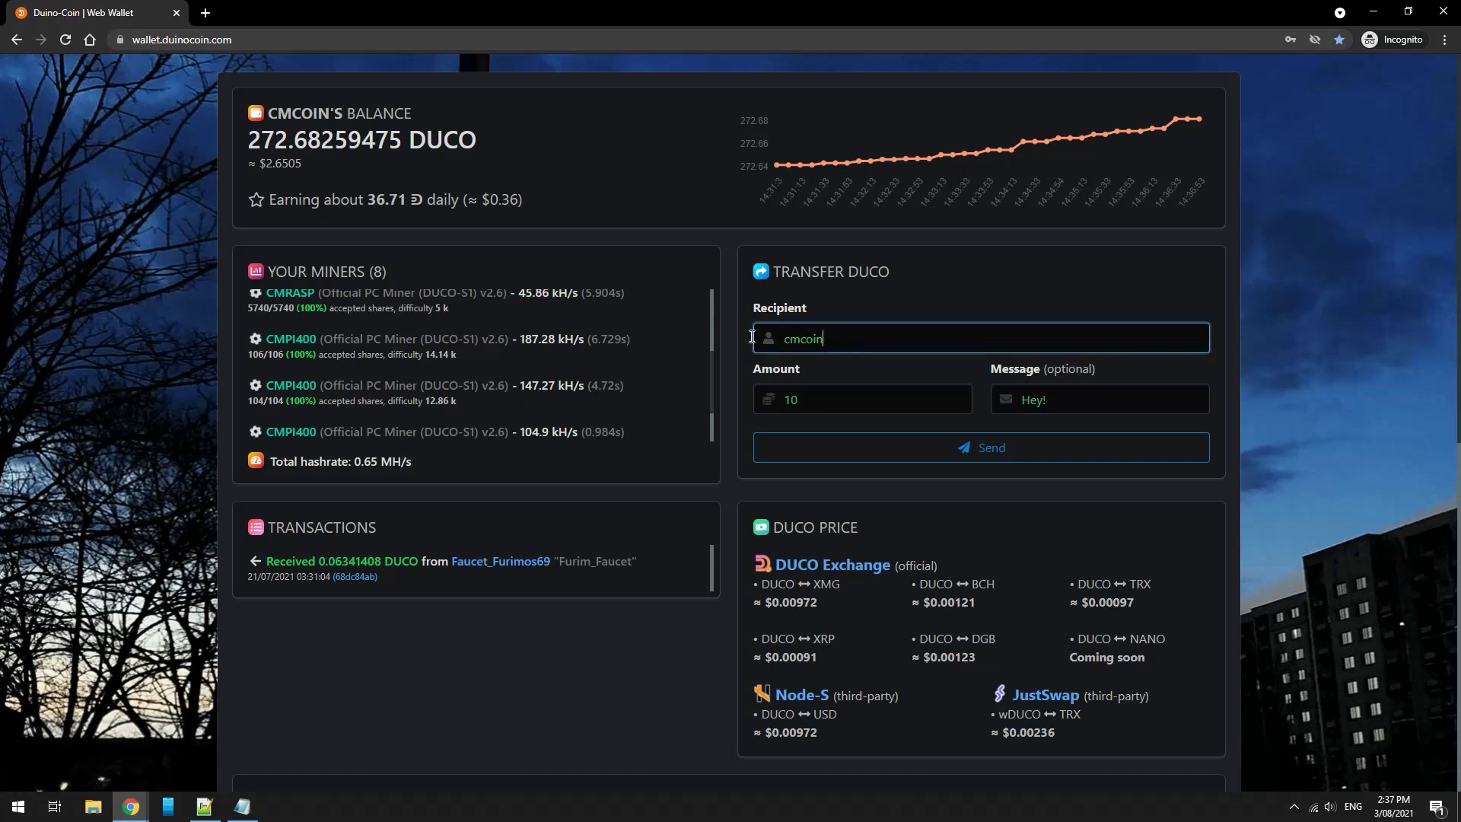
pyautogui.moveTo(837, 336); pyautogui.dragTo(750, 335)
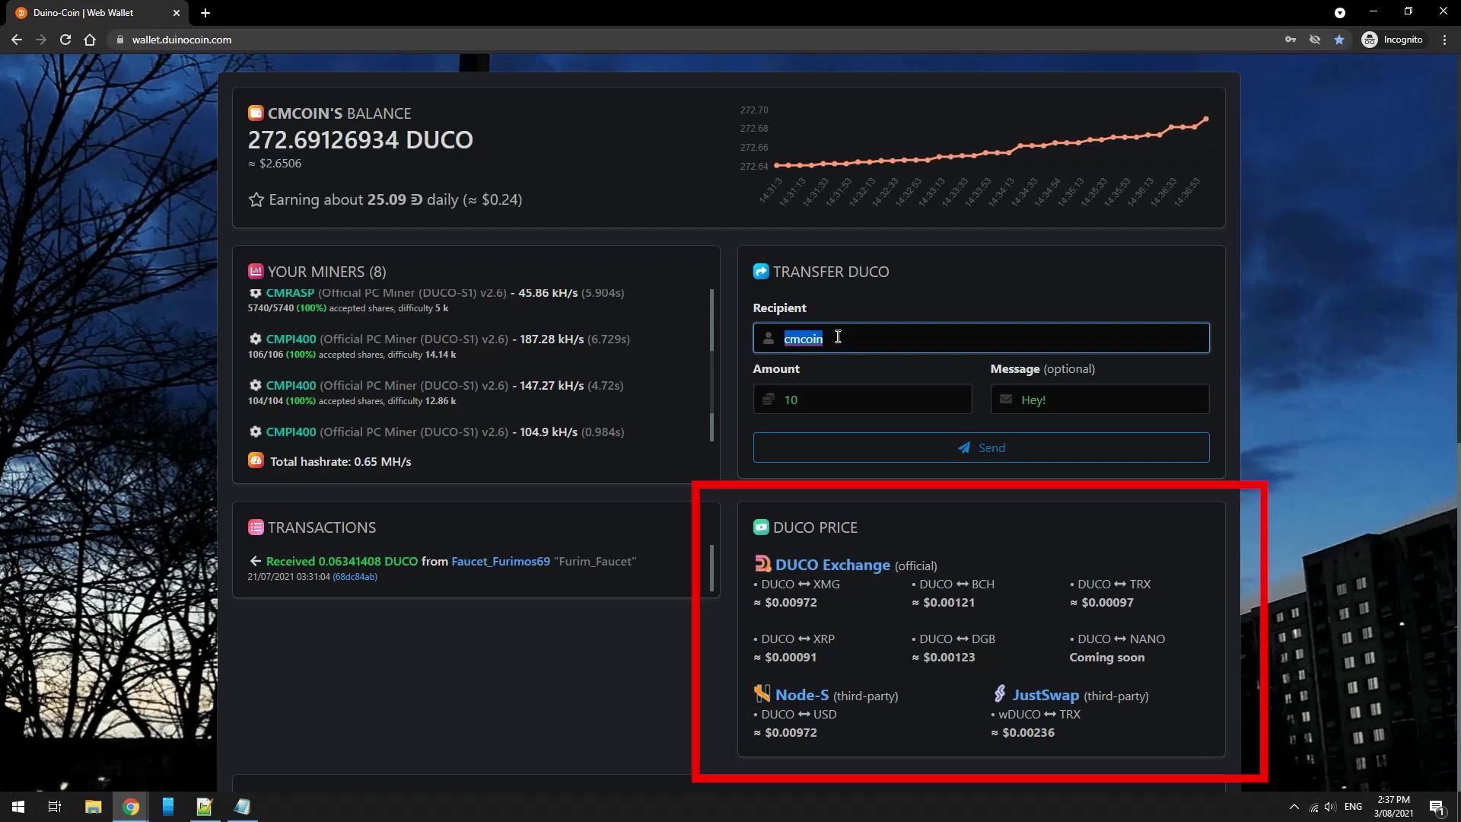
pyautogui.click(838, 337)
pyautogui.moveTo(838, 336); pyautogui.dragTo(741, 353)
pyautogui.press('BackSpace')
pyautogui.doubleClick(865, 401)
pyautogui.press('BackSpace')
pyautogui.doubleClick(1081, 405)
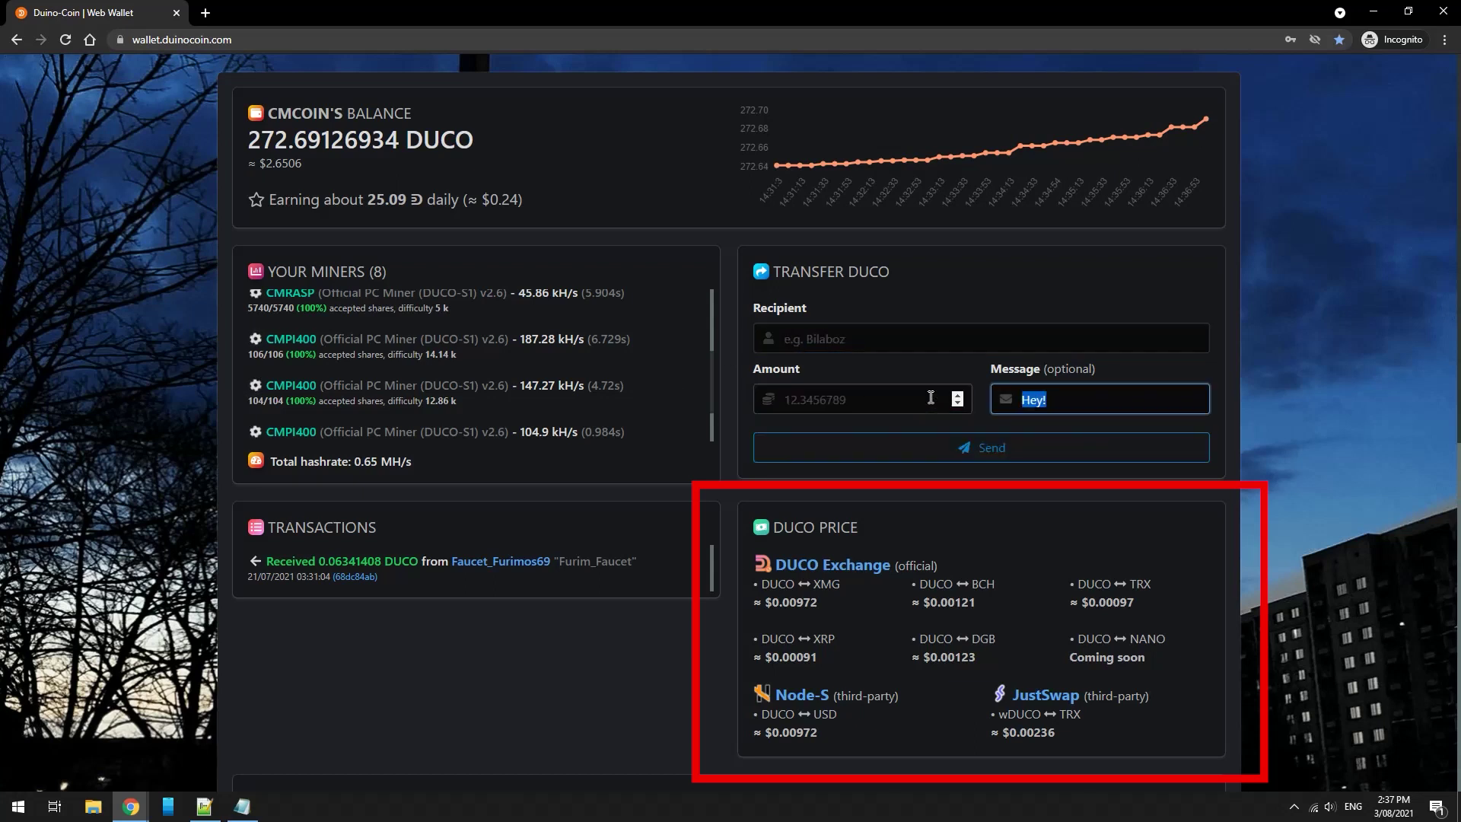
pyautogui.press('BackSpace')
pyautogui.click(857, 340)
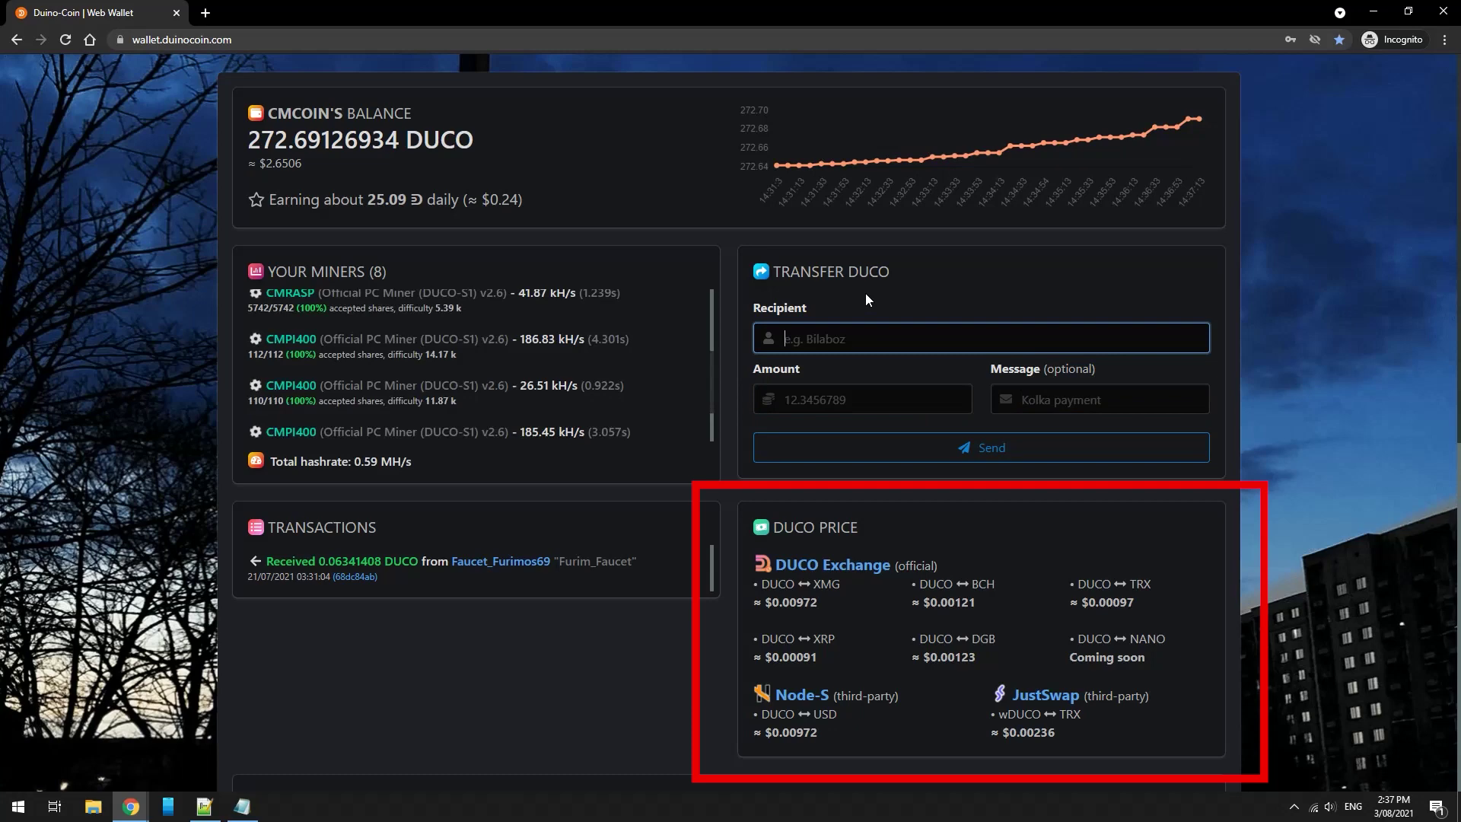